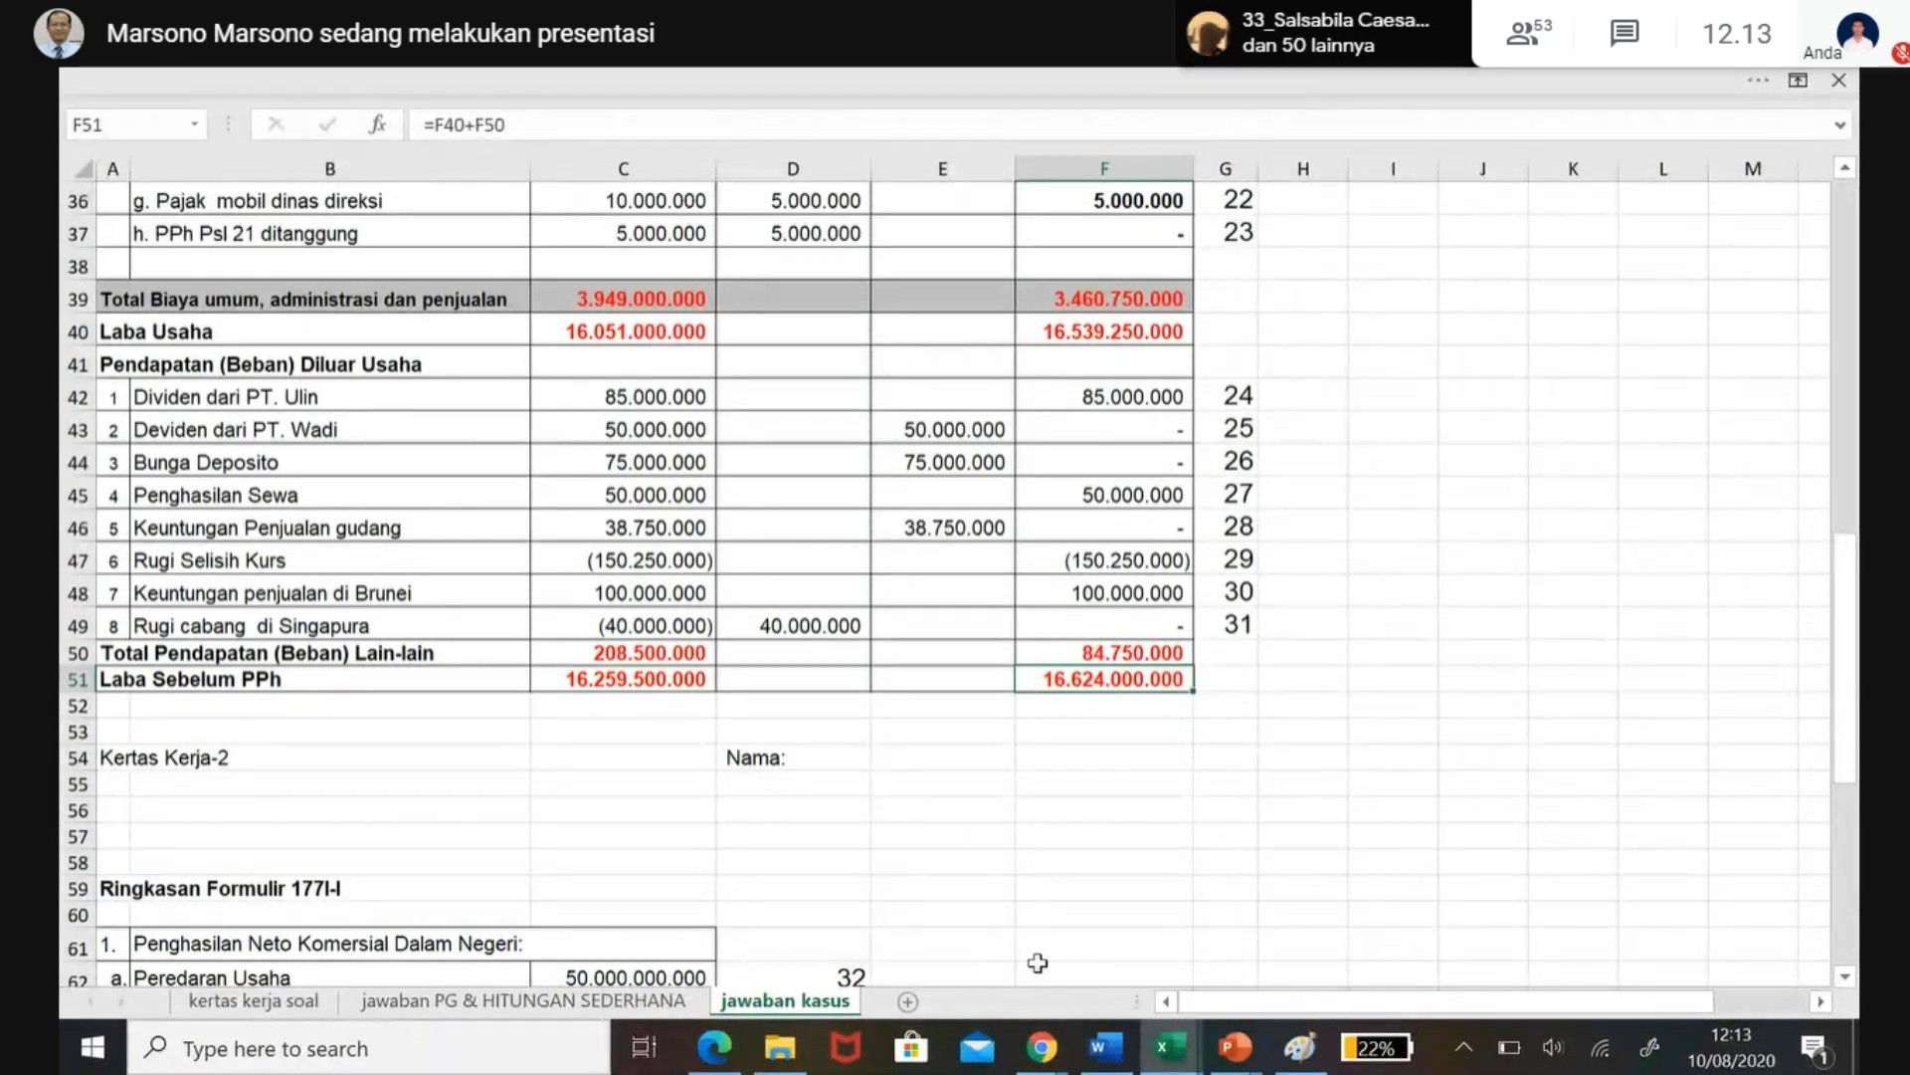
- Label the fiscal Laba Sebelum PPh amount by entering "Penghasilan Neto Fiskal" in cell G51
click(1845, 979)
scroll(1849, 985, down, 1)
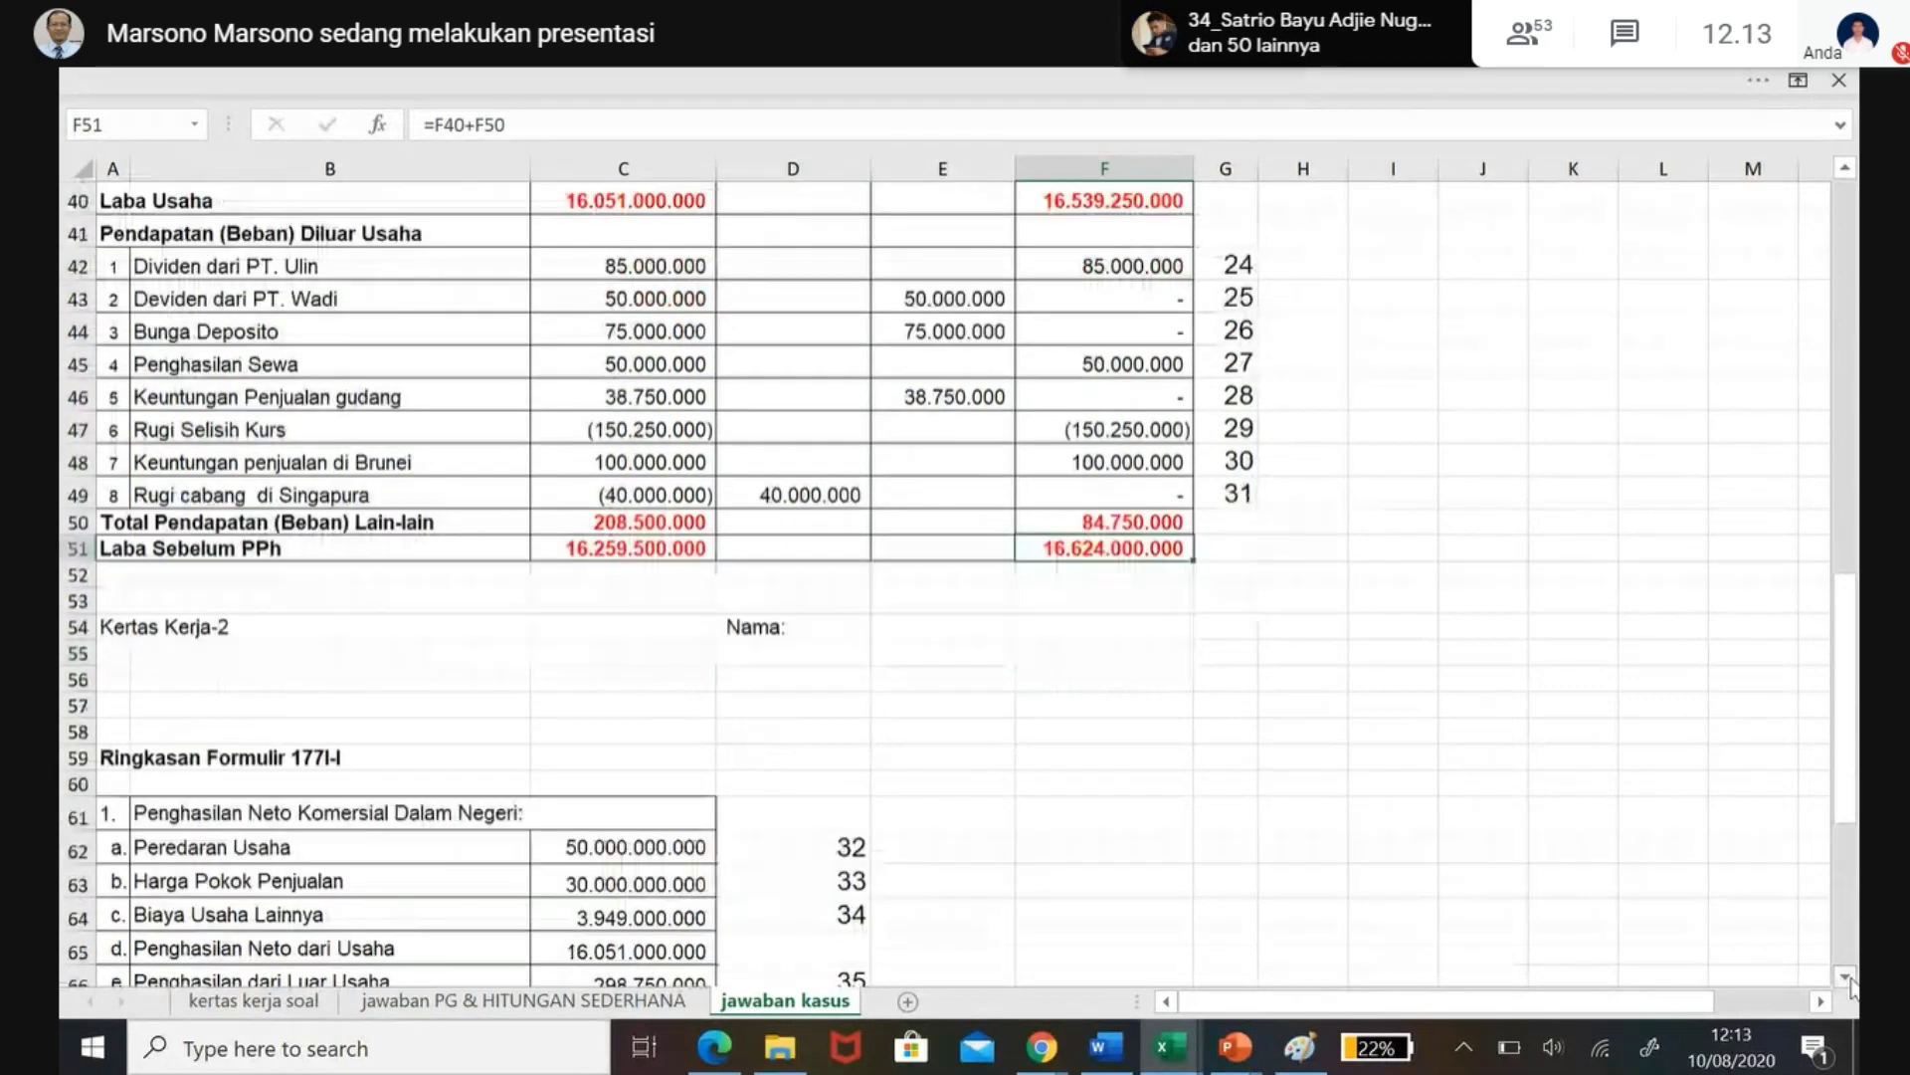
click(1847, 979)
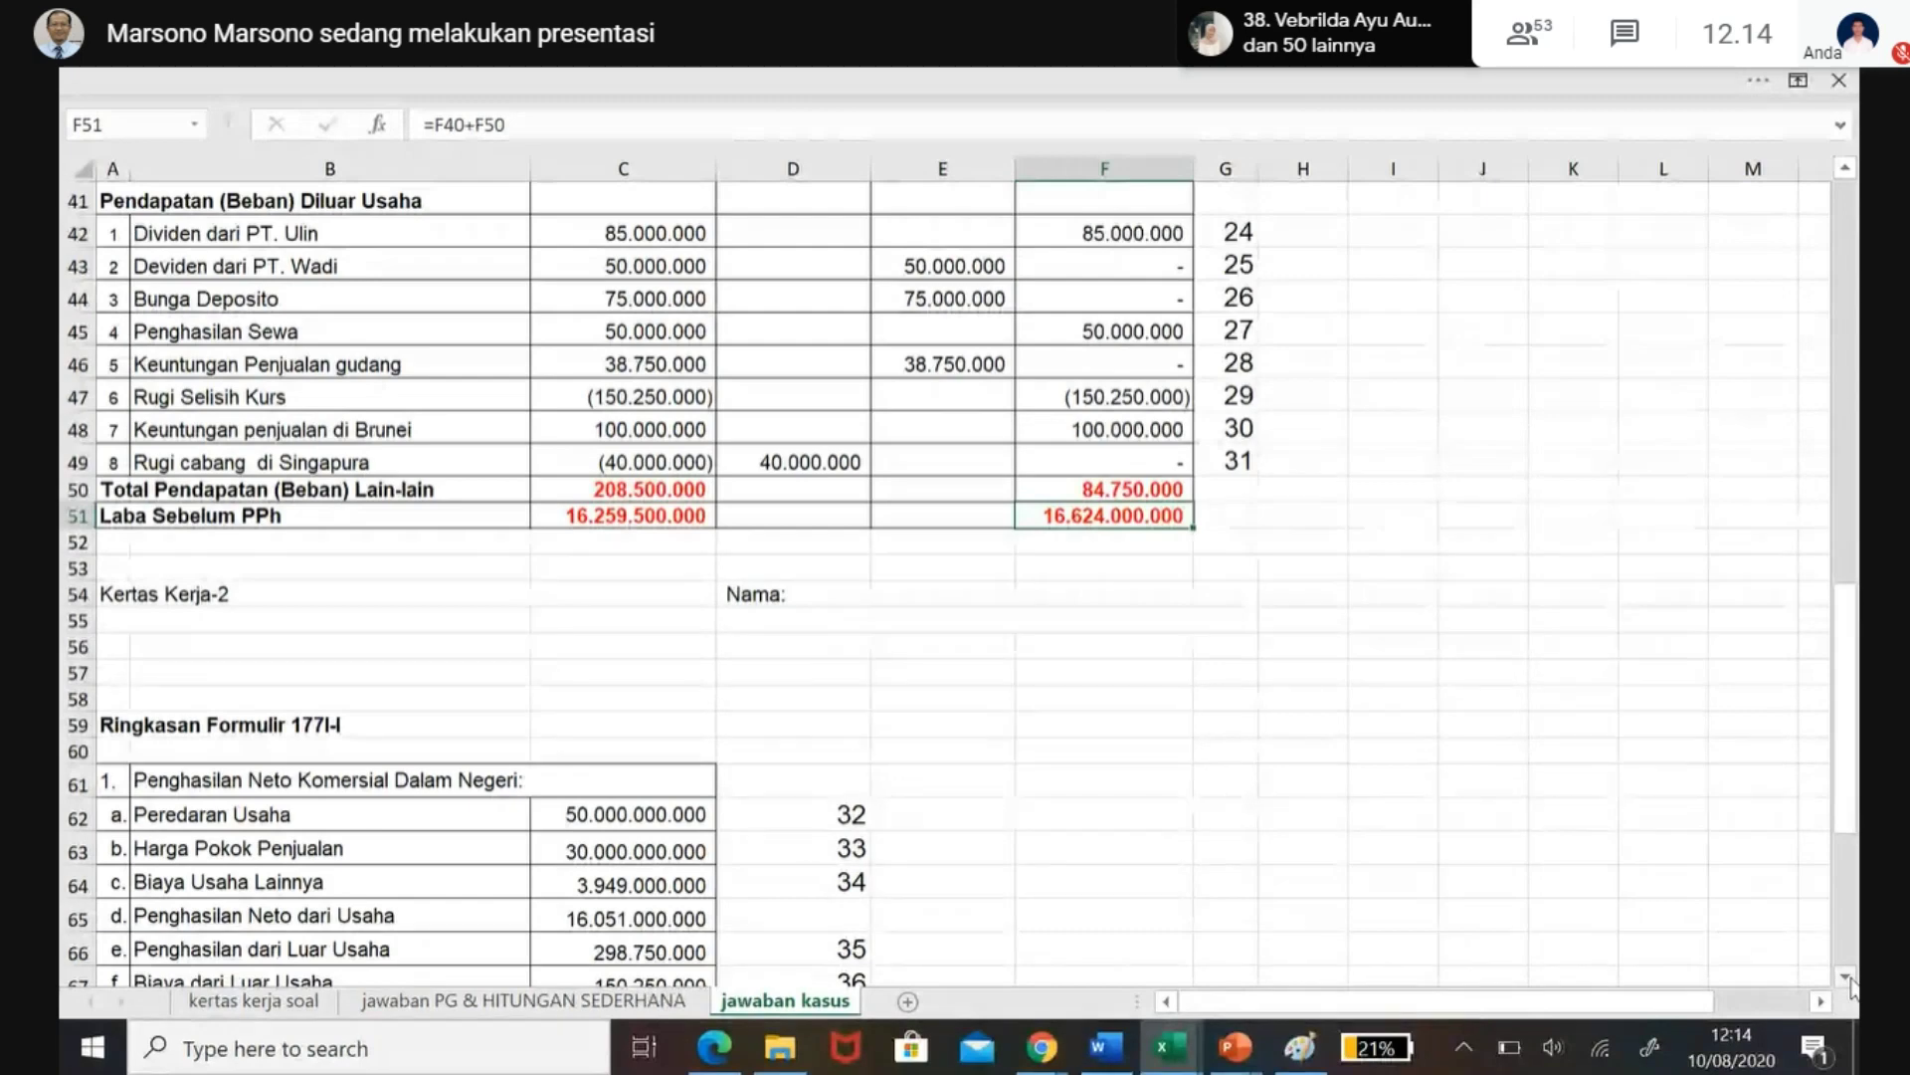
key(Right)
click(1845, 979)
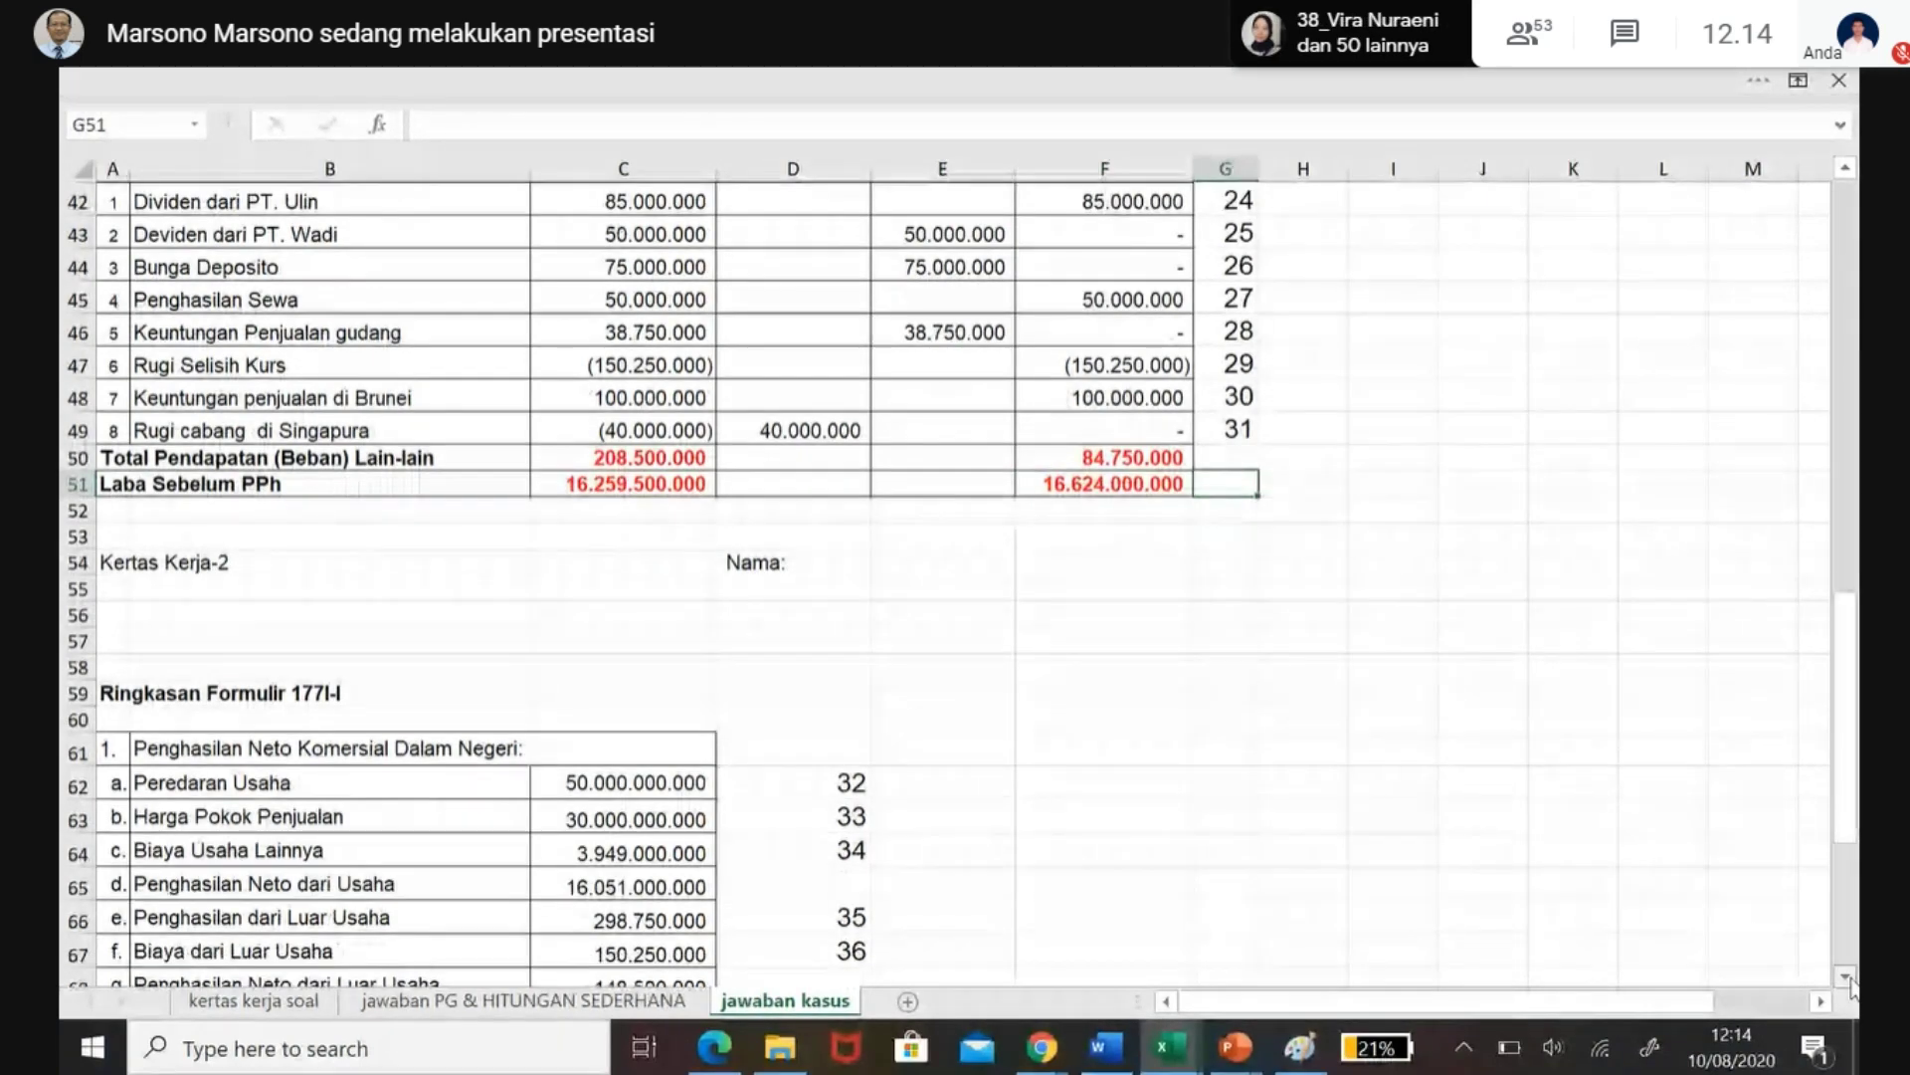
key(ctrl+p)
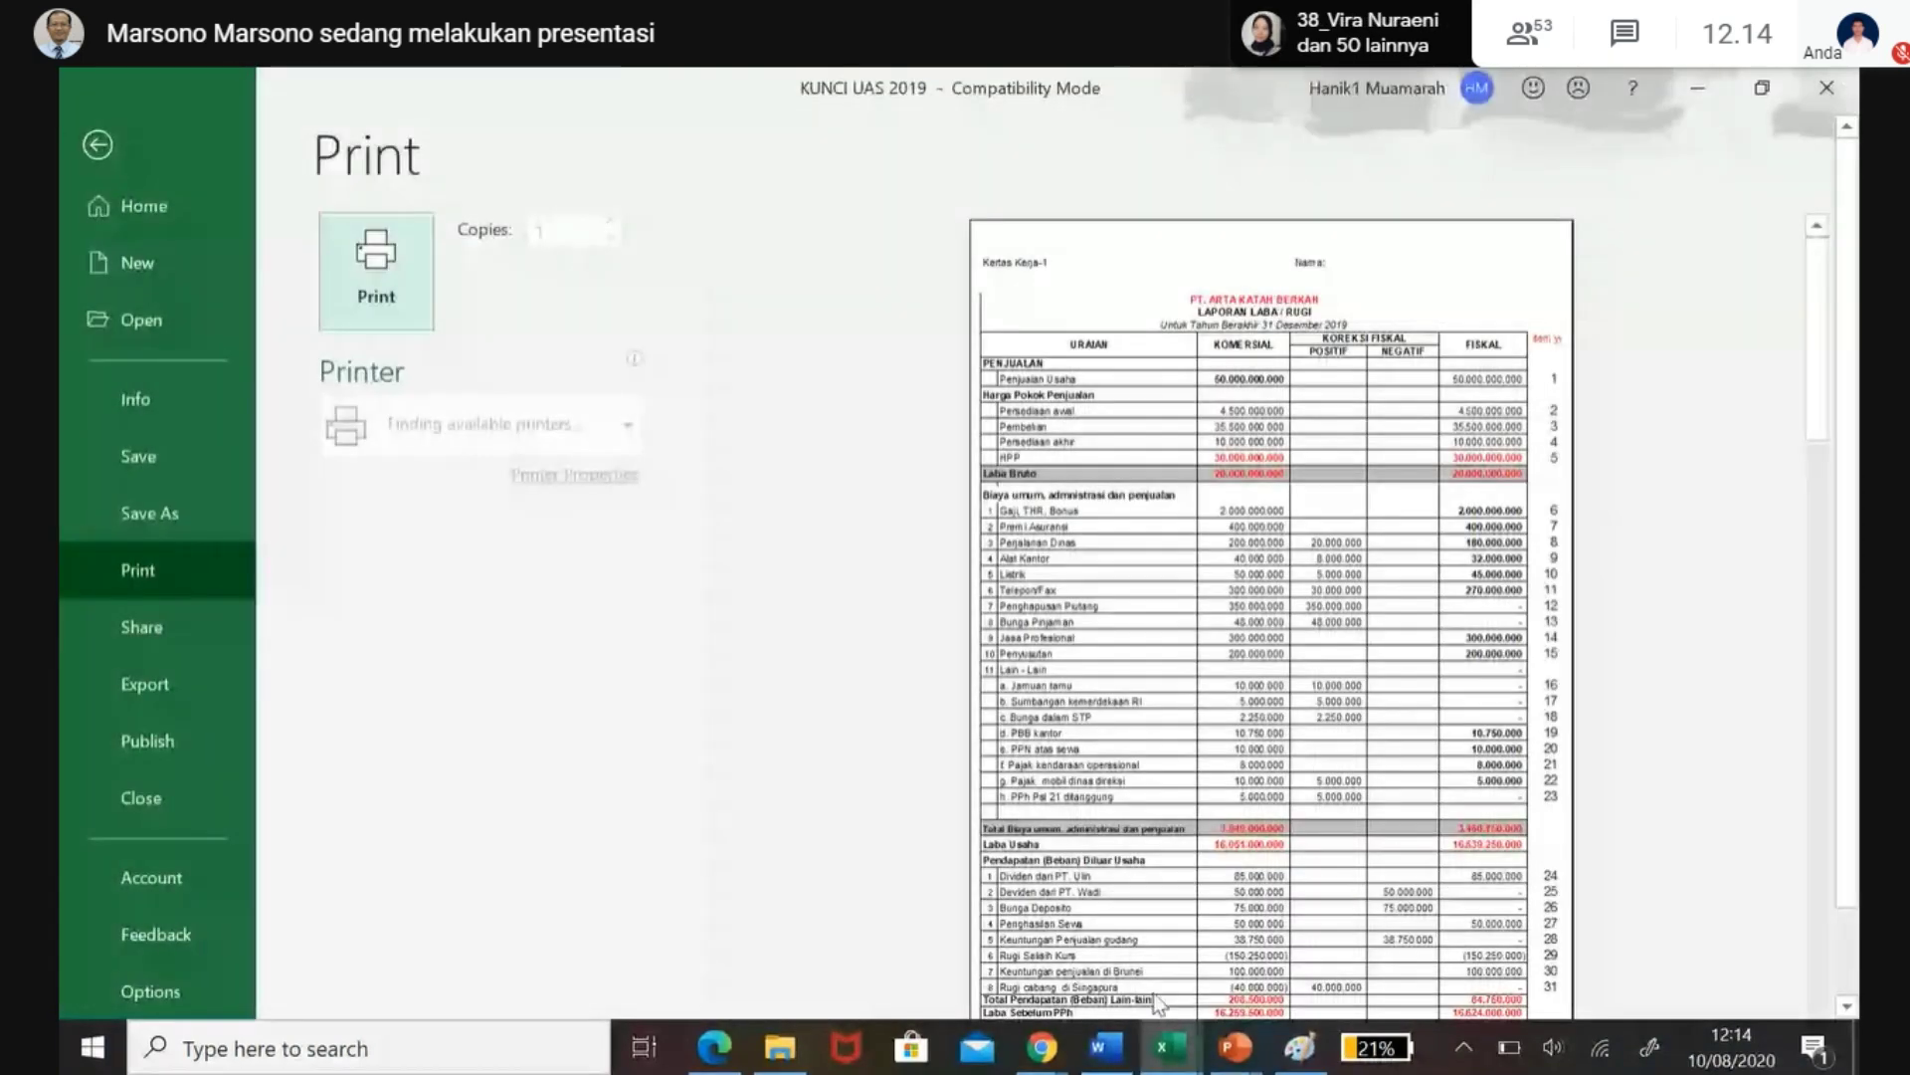
key(Escape)
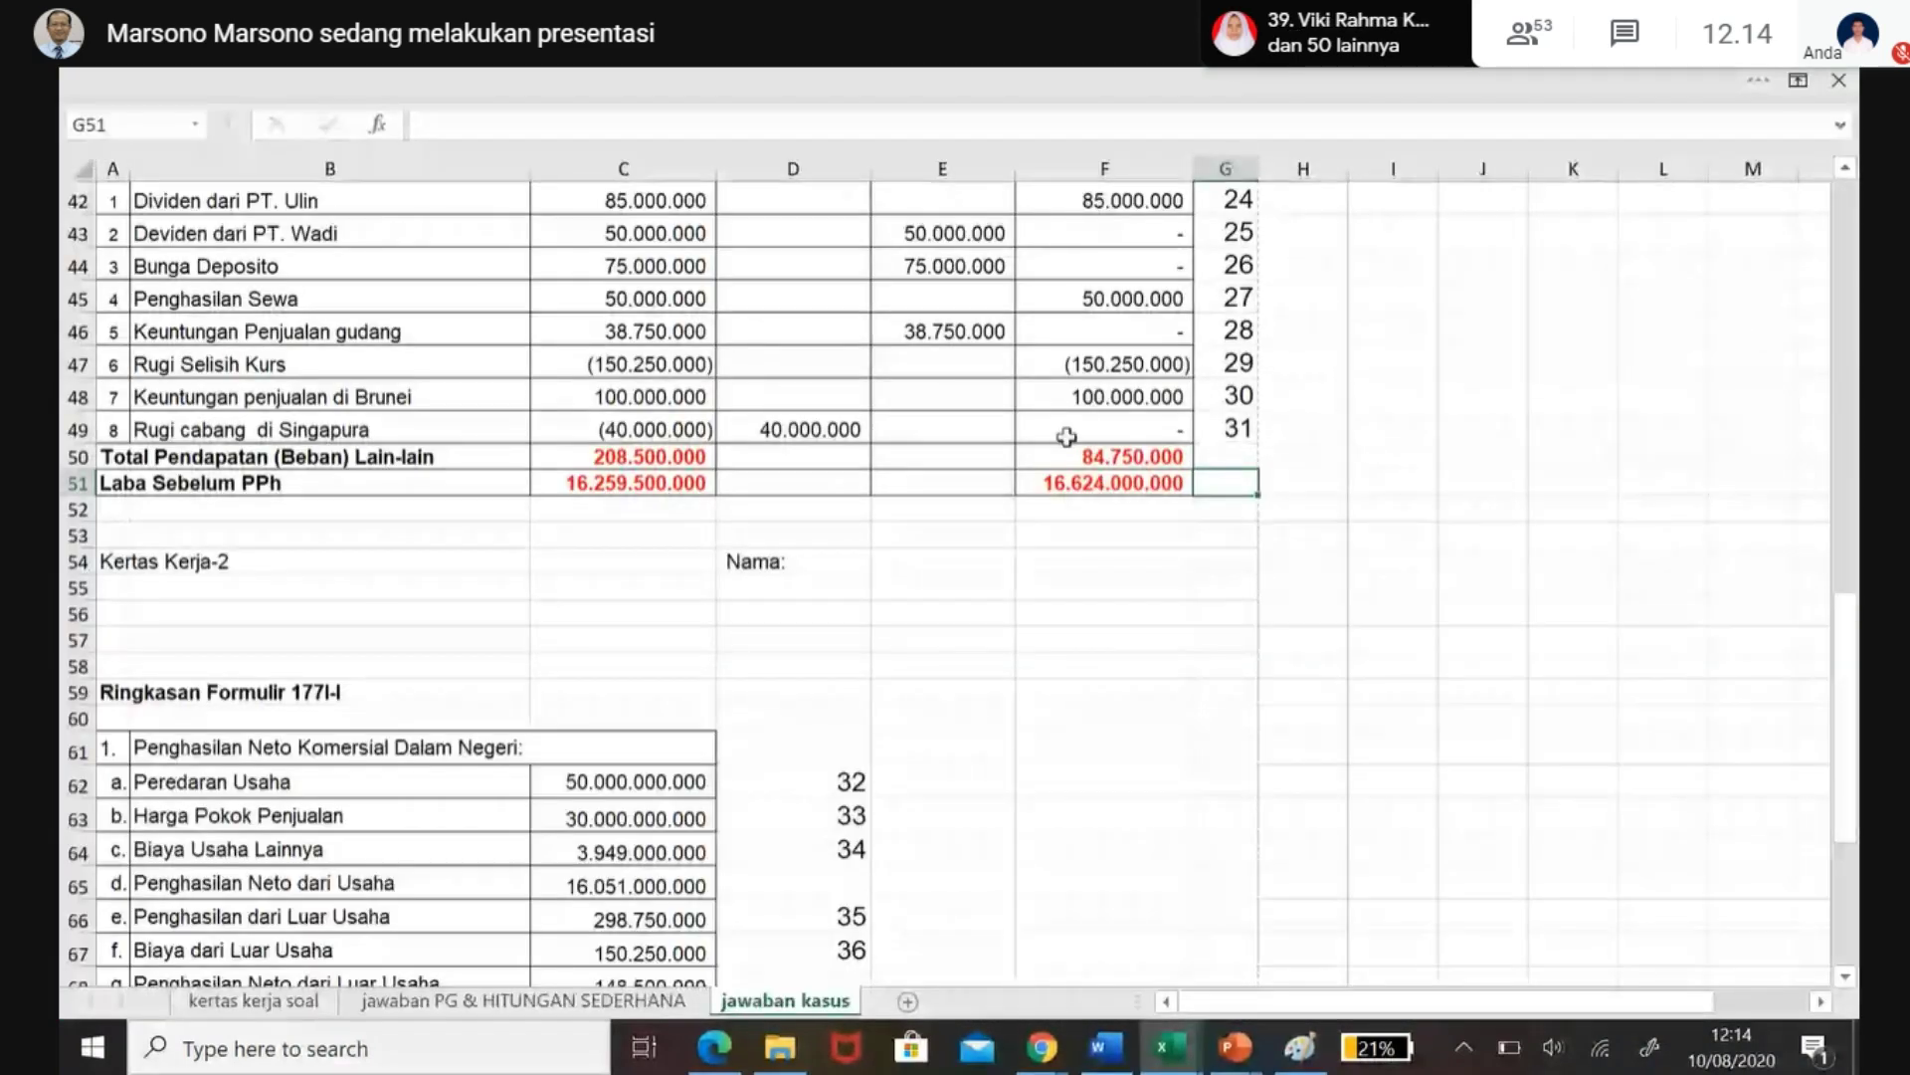
text(Peng)
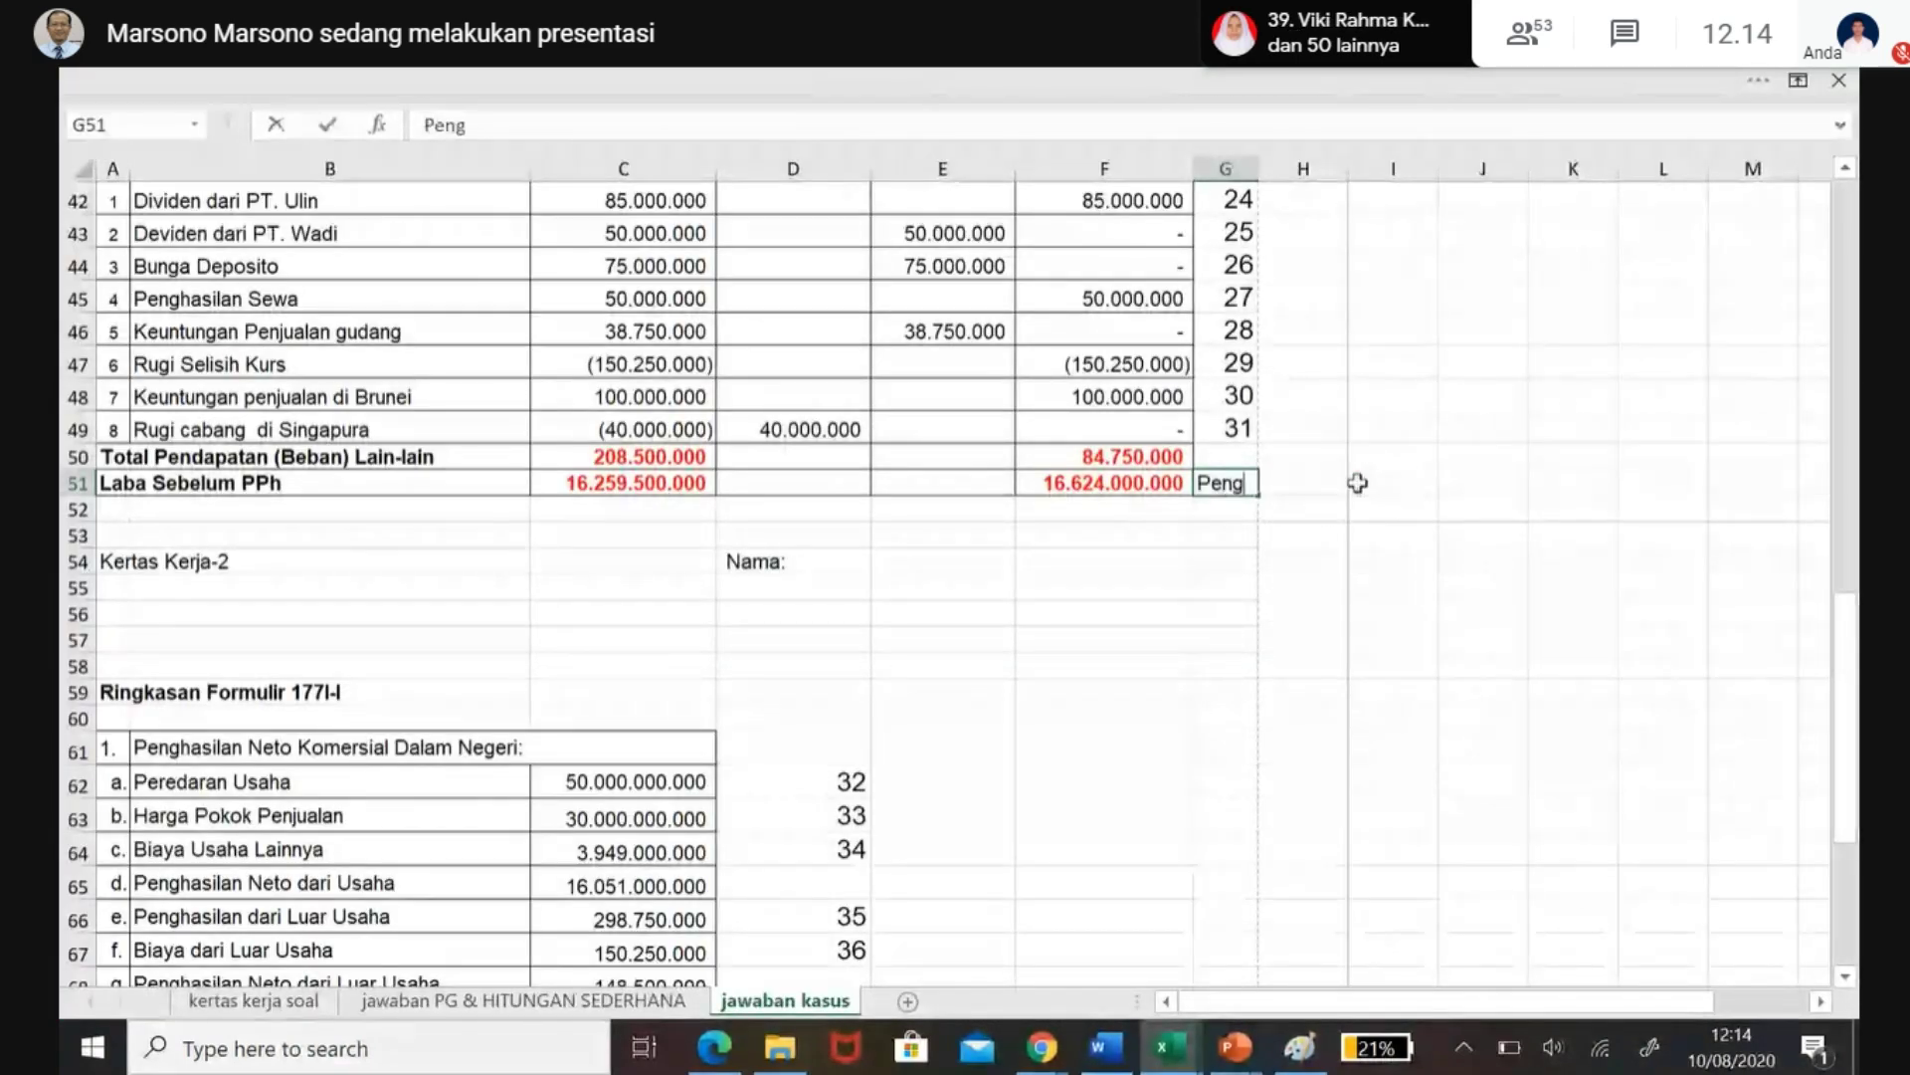
text(hasilan Net)
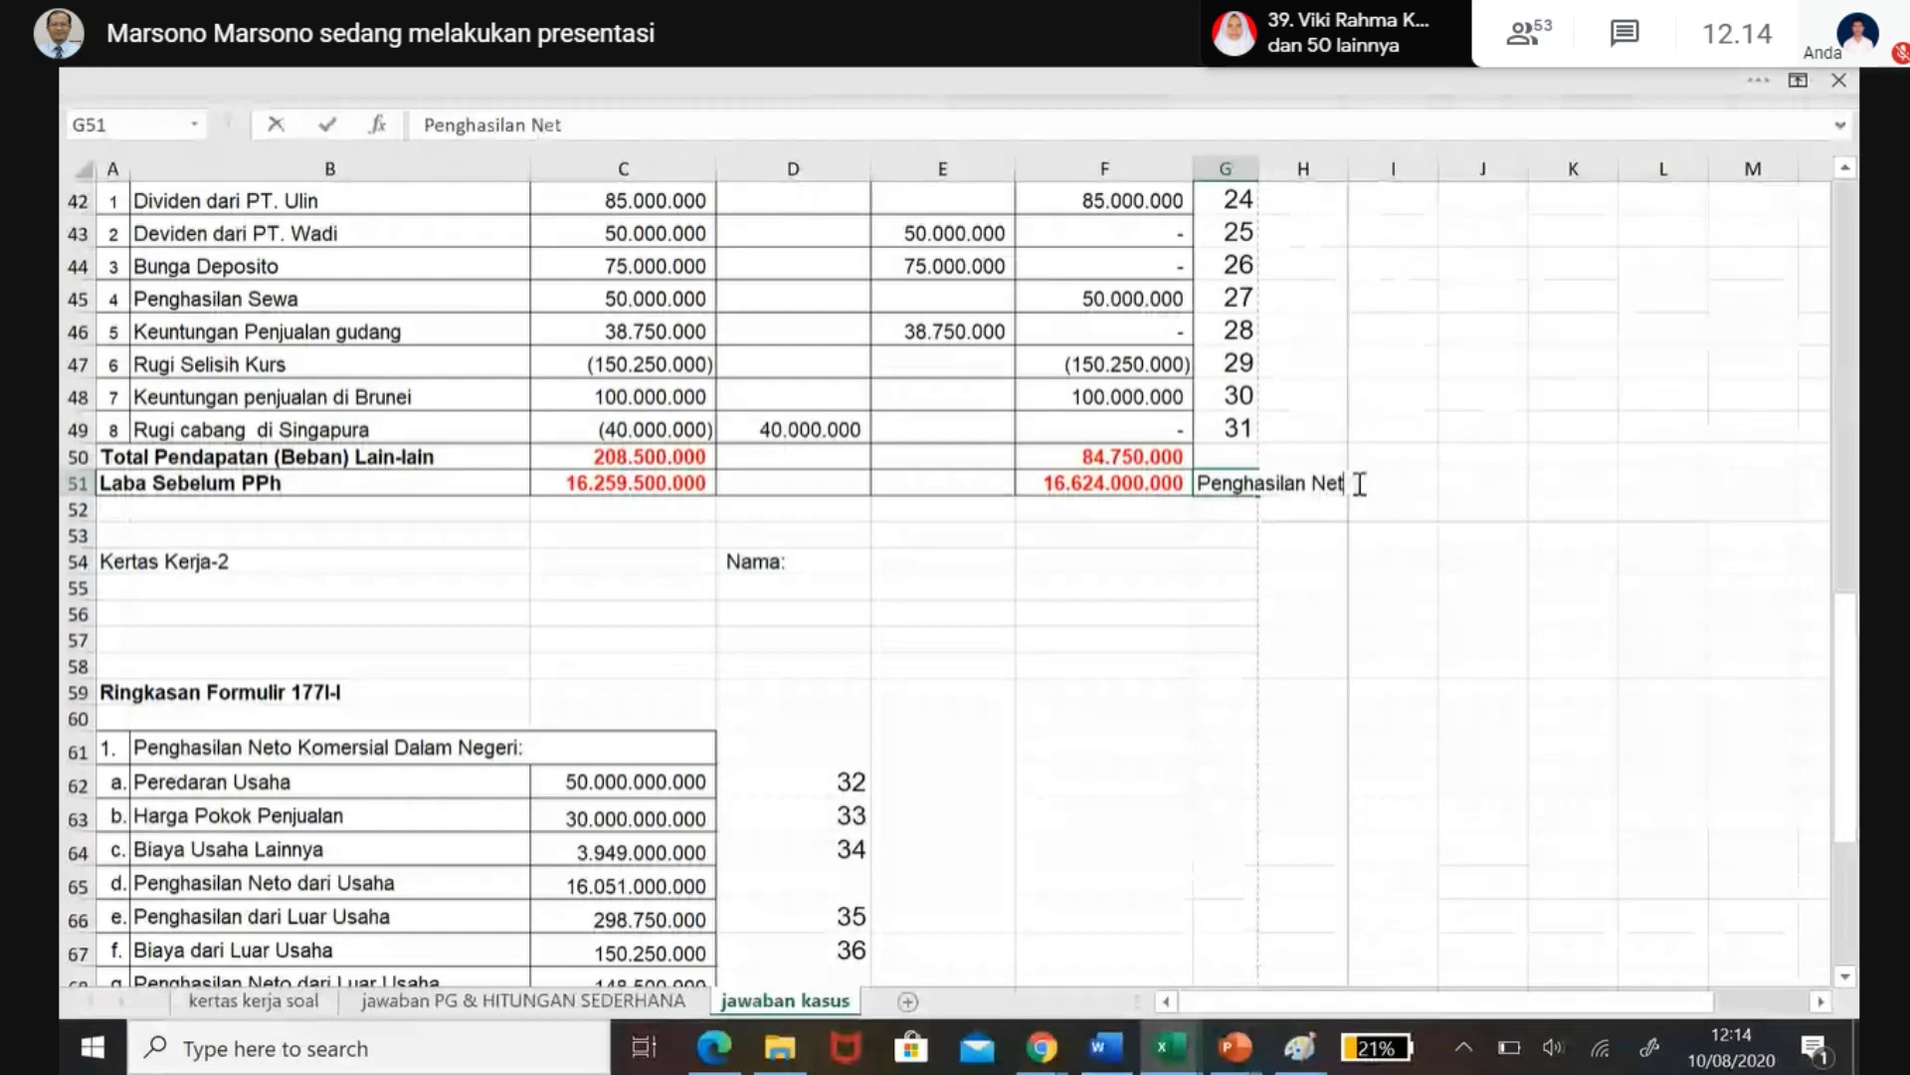
text(o Fiskal)
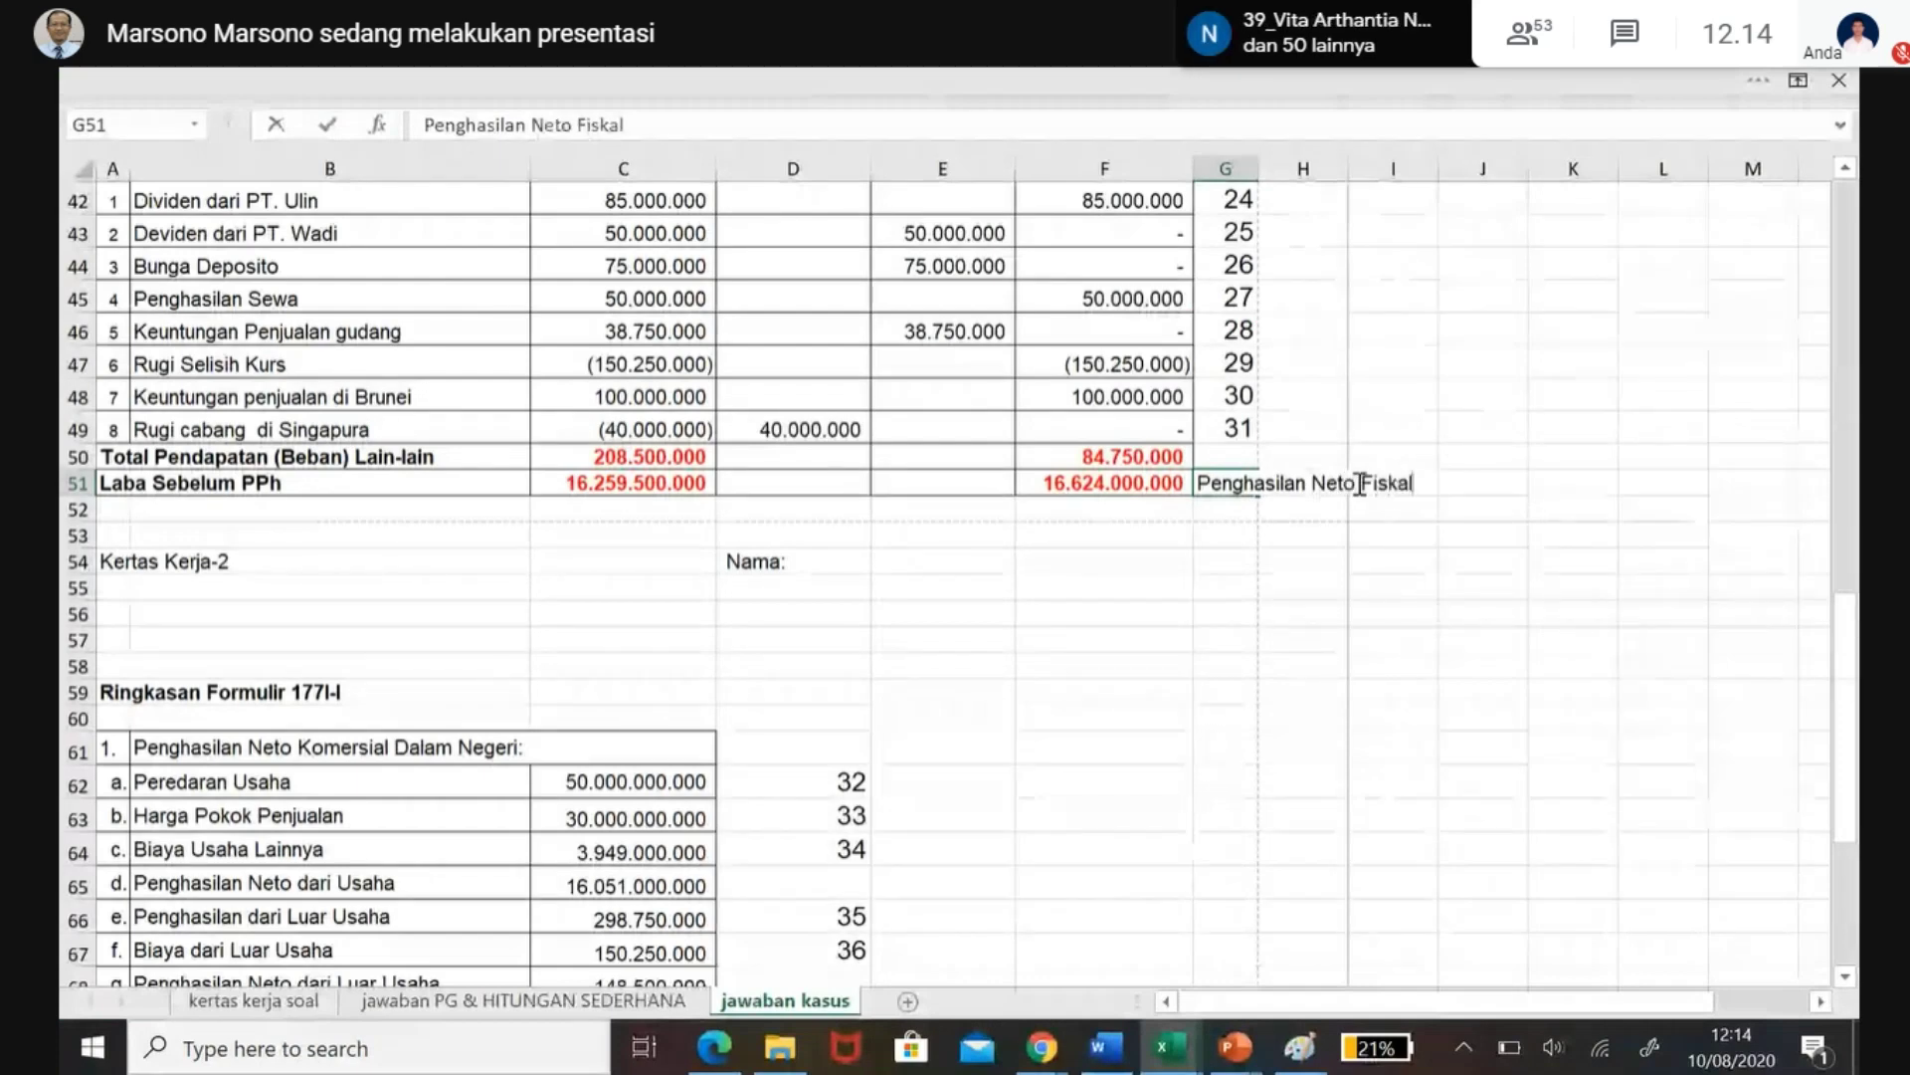
key(Return)
key(Up)
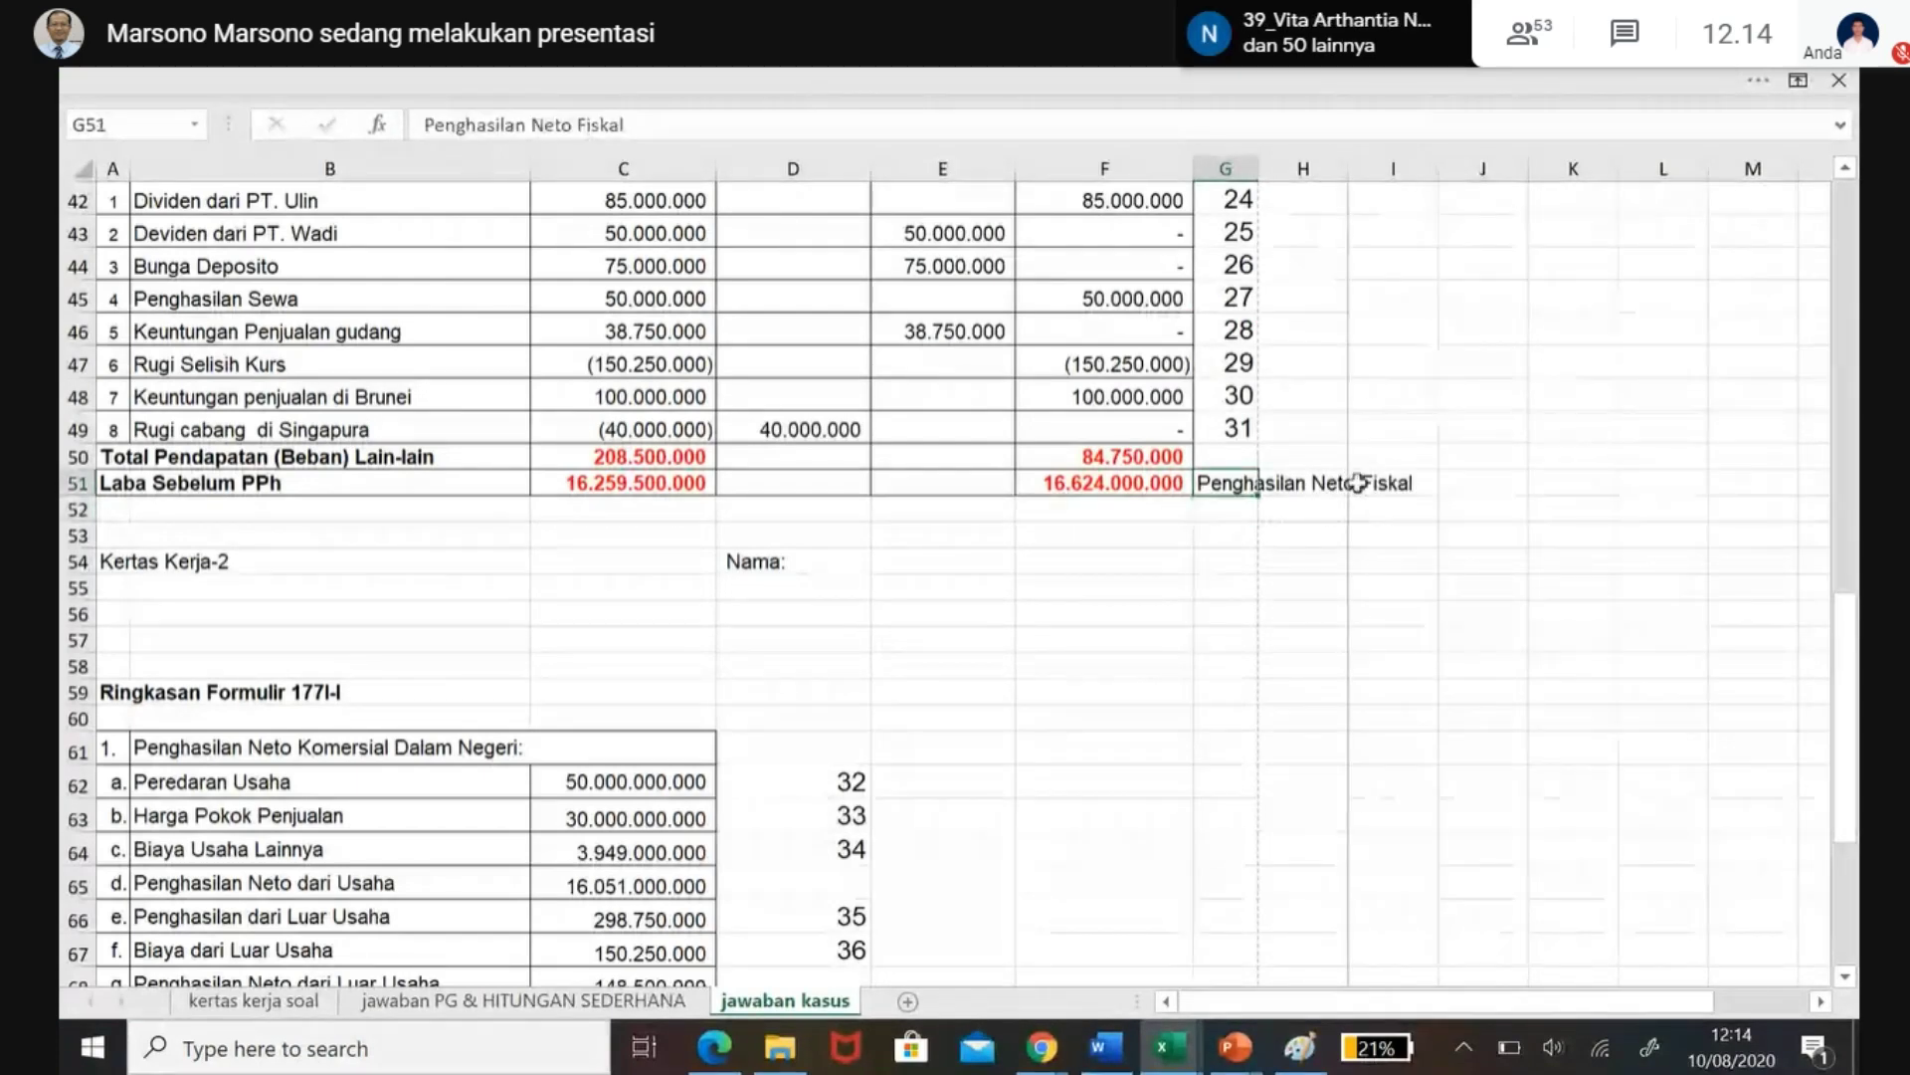
key(Left)
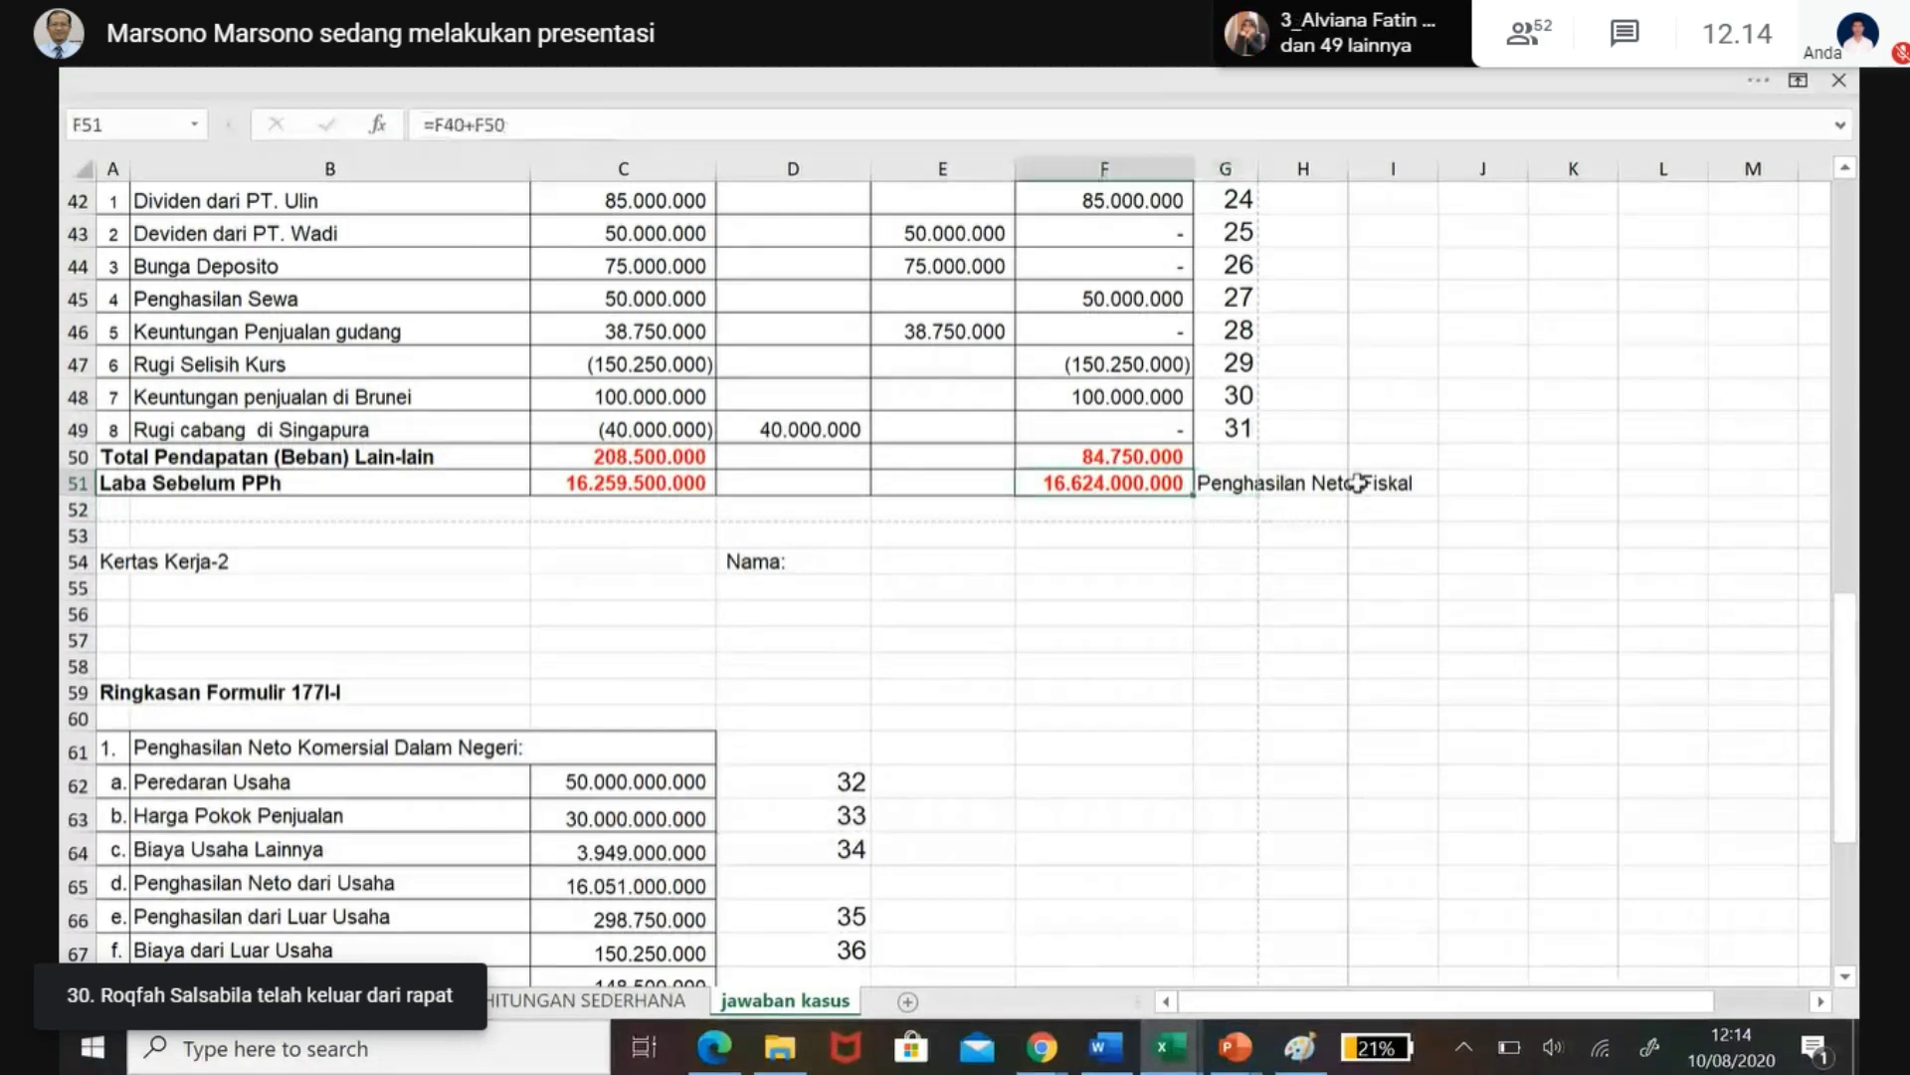
key(Down)
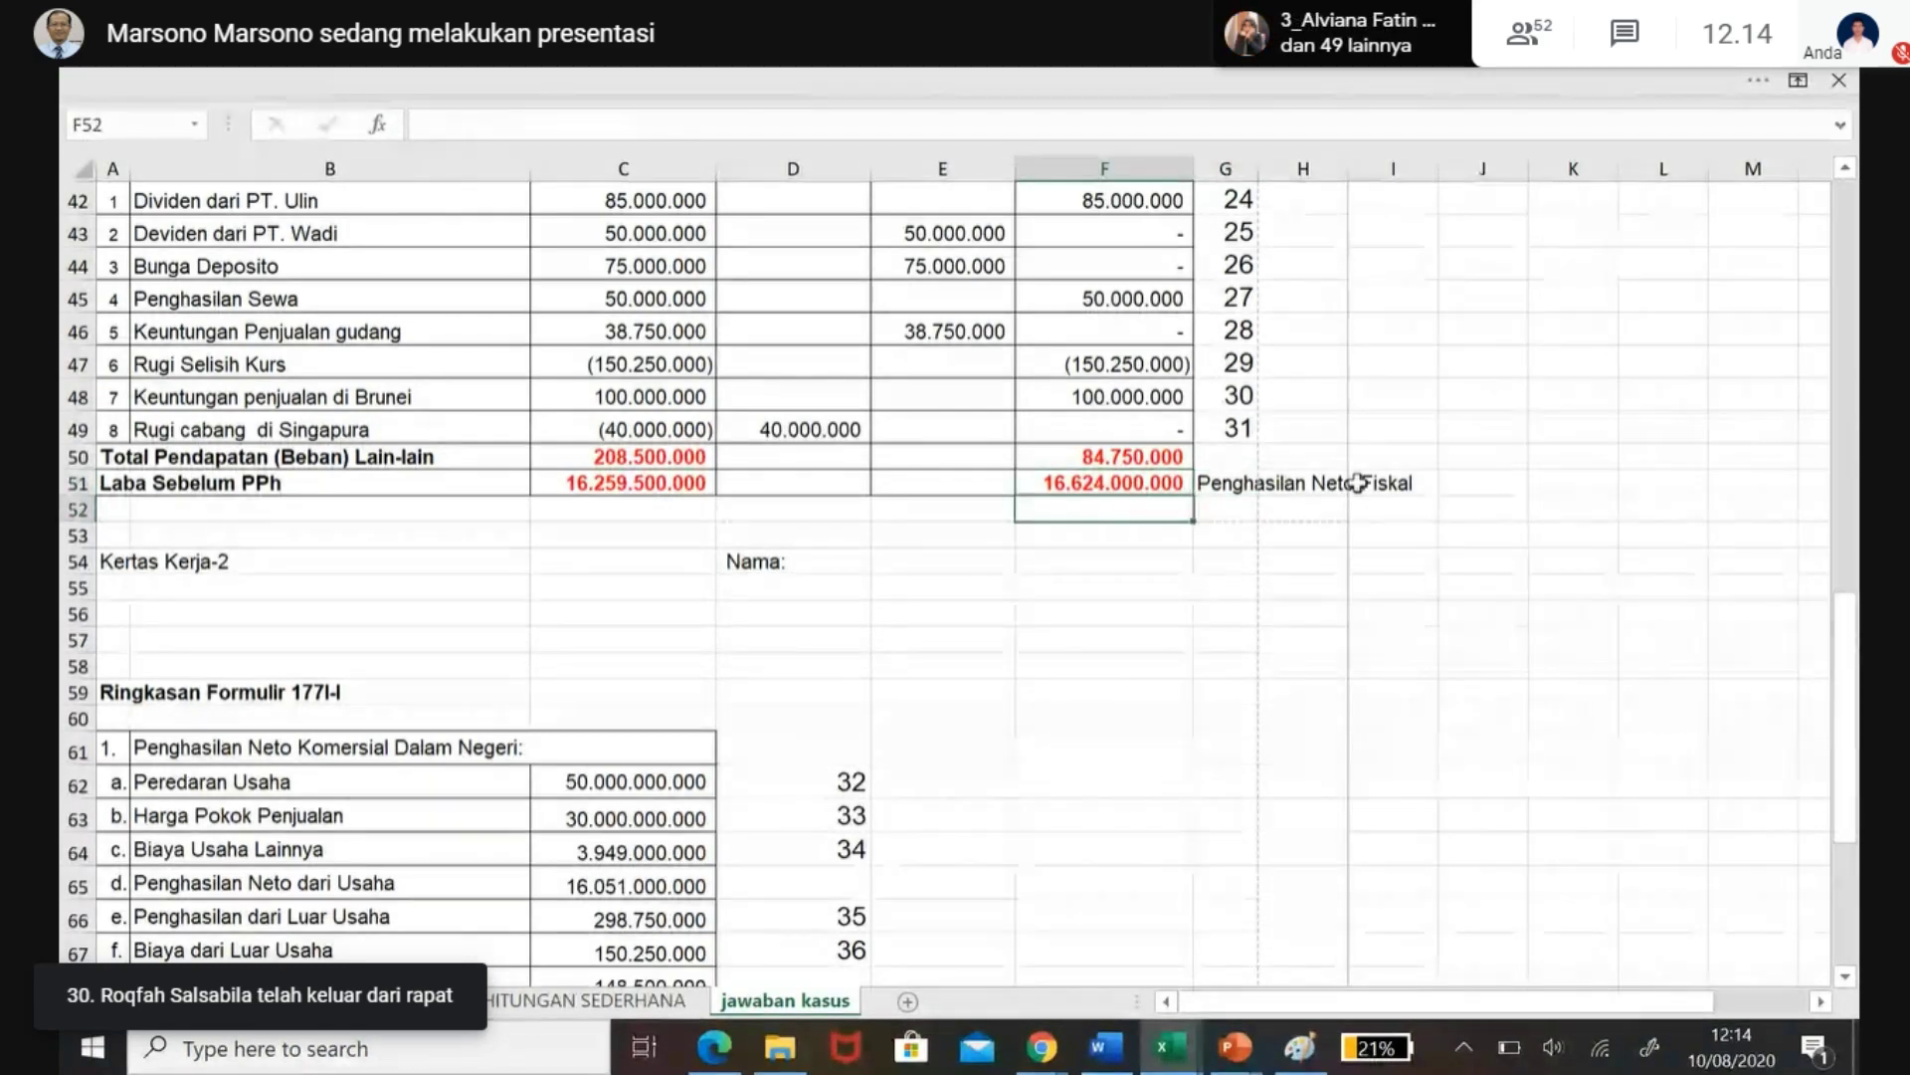
key(Up)
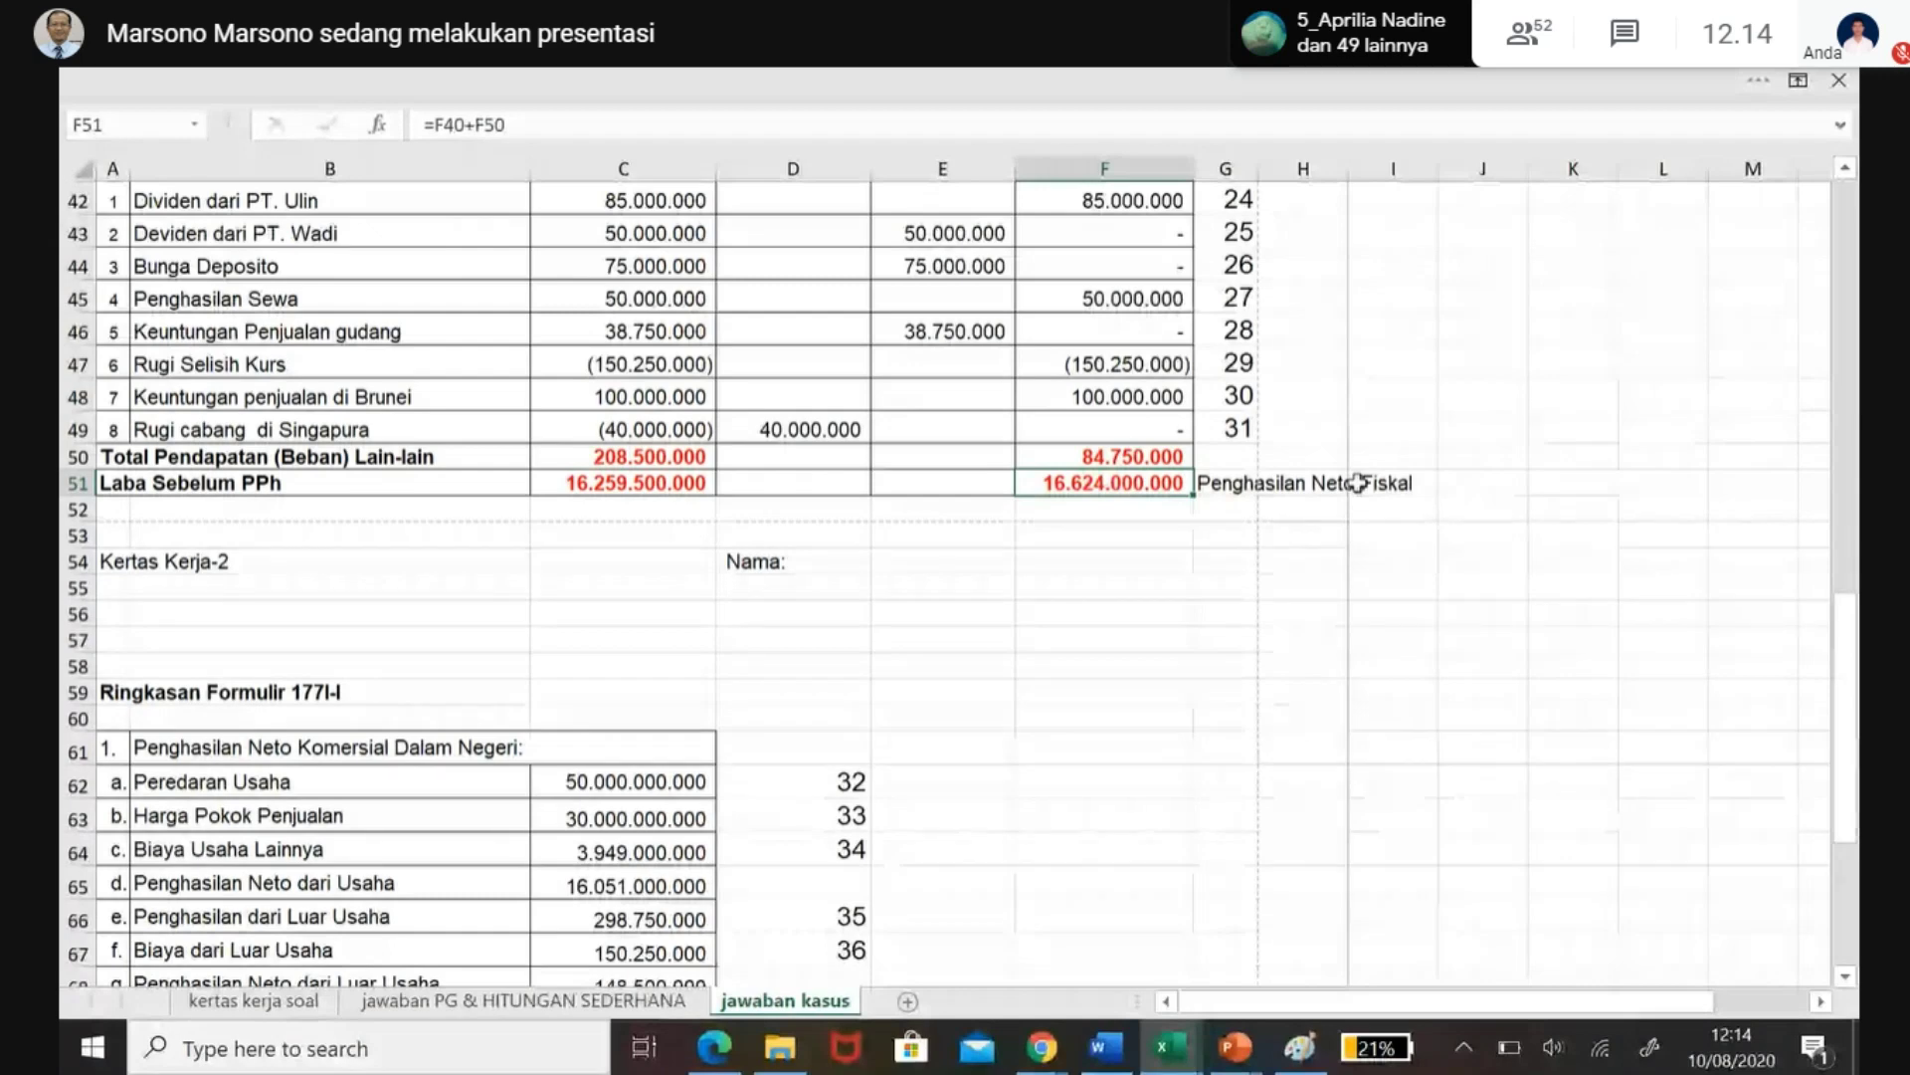
- Look back over the Kertas Kerja-1 profit and loss statement, going up to its heading in row 1
key(Down)
key(Down)
key(Down)
key(Down)
key(Down)
key(Down)
key(Down)
key(Down)
key(Down)
key(Down)
key(Down)
key(Down)
key(Down)
key(Down)
key(Down)
key(Down)
key(Down)
key(Down)
key(Down)
key(Down)
key(Down)
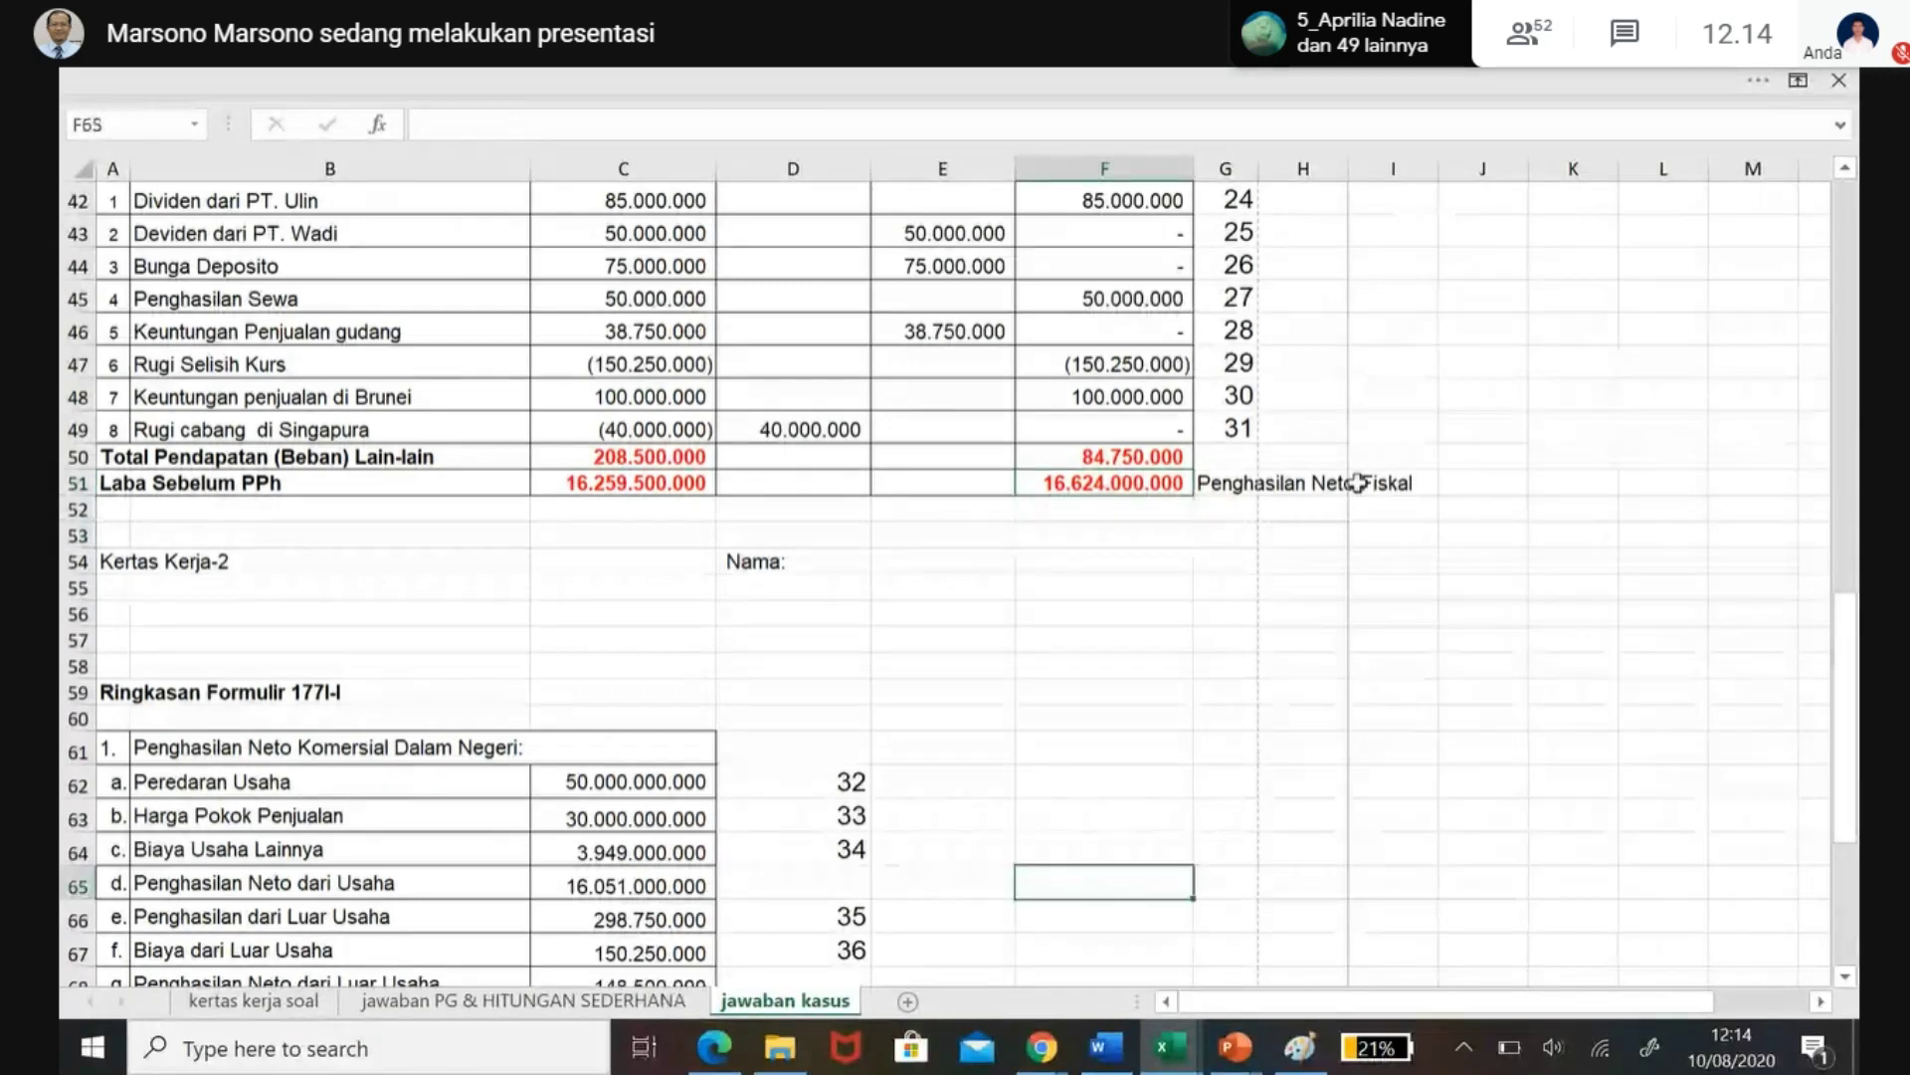
key(Up)
key(Up)
key(Up)
key(Up)
key(Up)
key(Up)
key(Up)
key(Up)
key(Up)
key(Up)
key(Up)
key(Up)
key(Up)
key(Up)
key(Up)
key(Up)
key(Up)
key(Up)
key(Up)
key(Up)
key(Up)
key(Up)
key(Up)
key(Up)
key(Up)
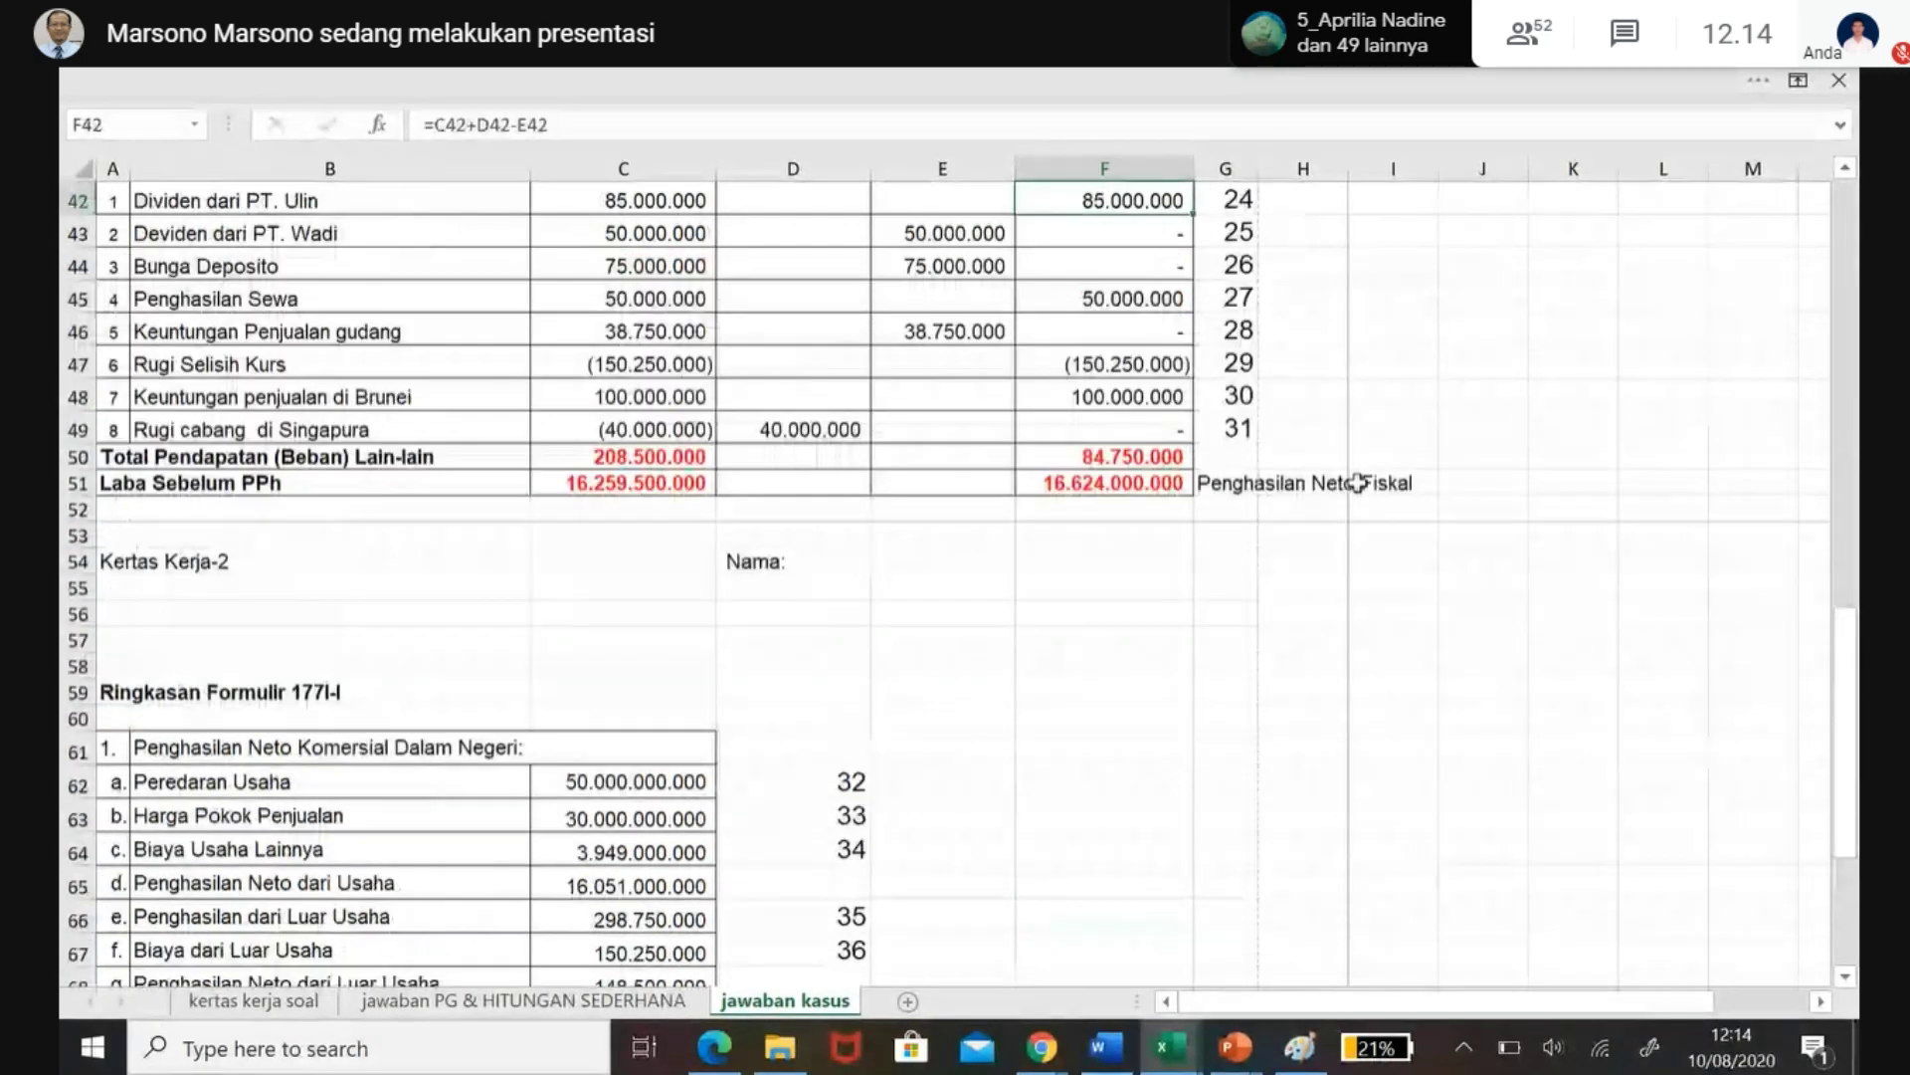
key(Up)
key(Up)
key(Up)
key(Up)
key(Up)
key(Up)
key(Up)
key(Up)
key(Up)
key(Up)
key(Up)
key(Up)
key(Up)
key(Up)
key(Up)
key(Up)
key(Up)
key(Up)
key(Up)
key(Up)
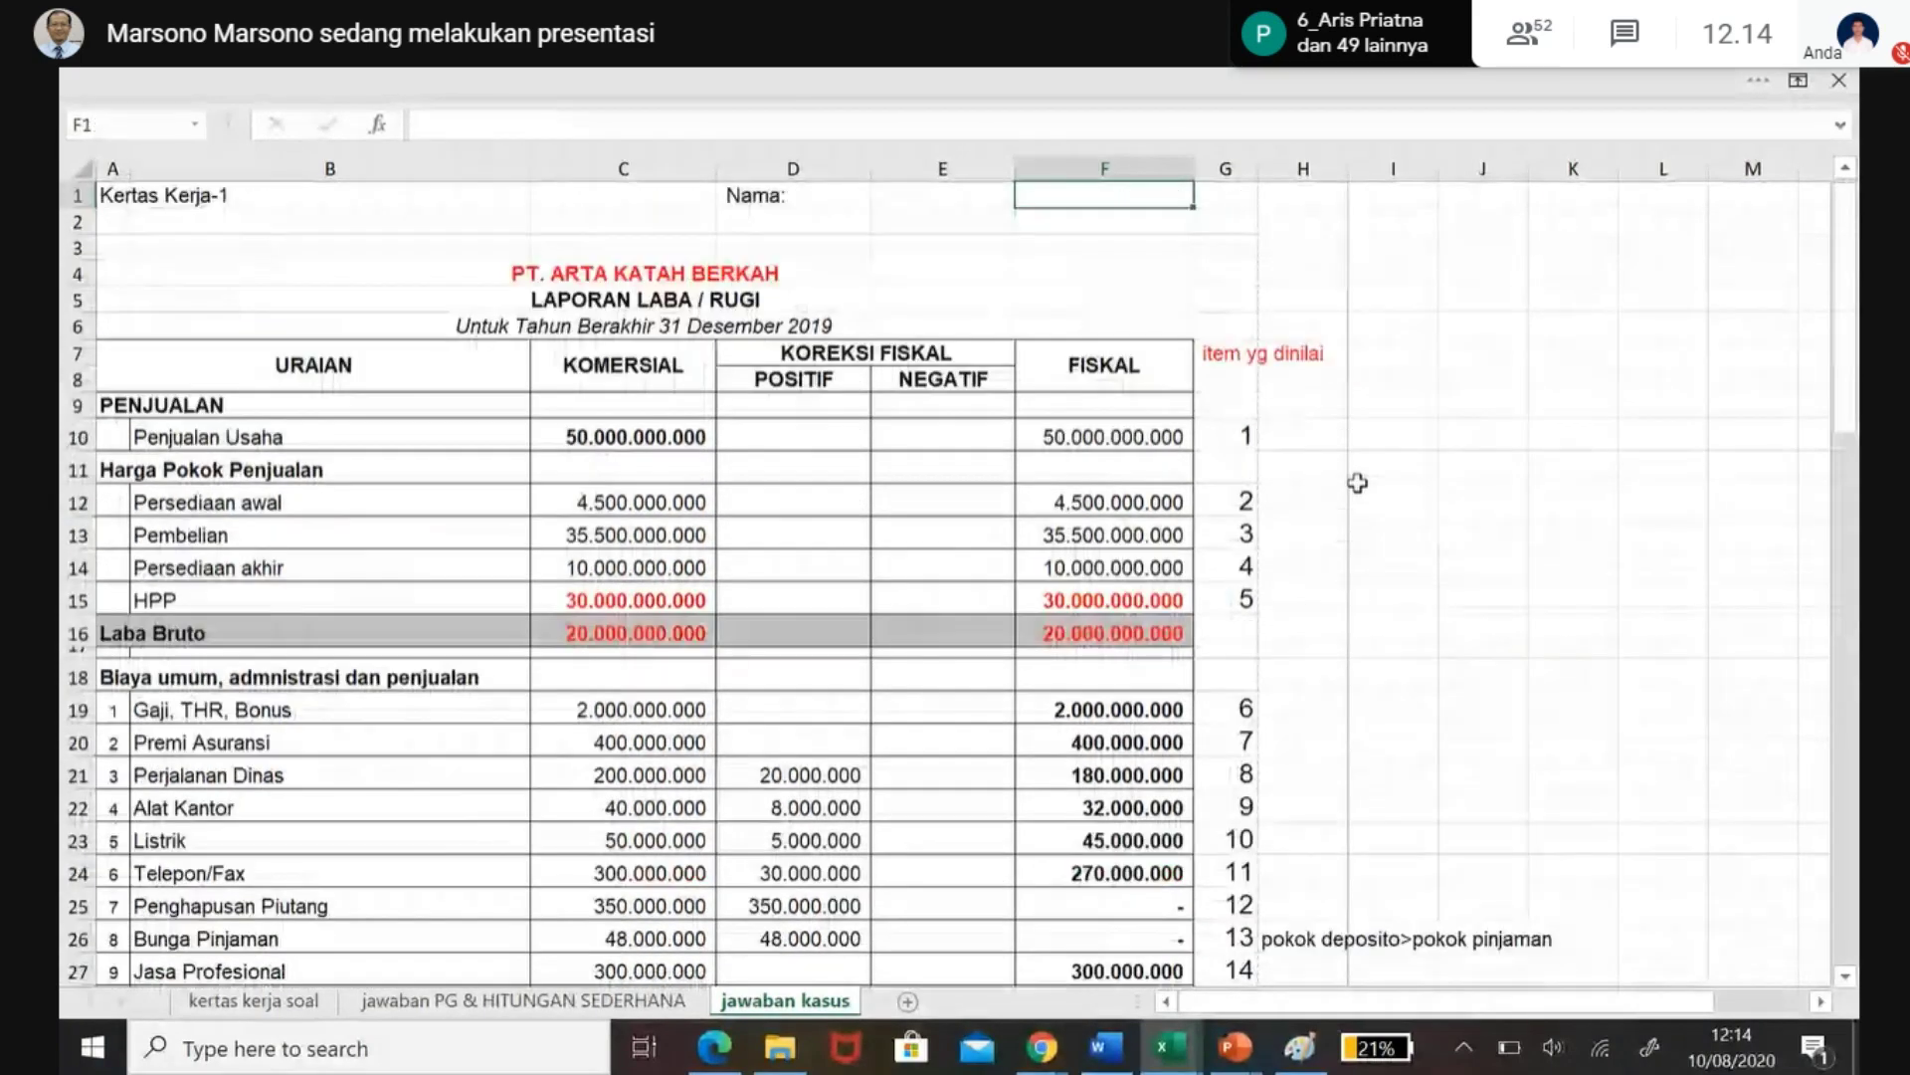
- Review the fiscal corrections from the beginning of the sheet down to the Penghasilan Neto Fiskal row of the Ringkasan Formulir 177I-I table
key(Down)
key(Down)
key(Down)
key(Down)
key(Down)
key(Down)
key(Down)
key(Down)
key(Down)
key(Down)
key(Down)
key(Down)
key(Down)
key(Down)
key(Down)
key(Down)
key(Down)
key(Down)
key(Down)
key(Down)
key(Down)
key(Down)
key(Down)
key(Down)
key(Down)
key(Down)
key(Down)
key(Down)
key(Down)
key(Down)
key(Down)
key(Down)
key(Down)
key(Down)
key(Down)
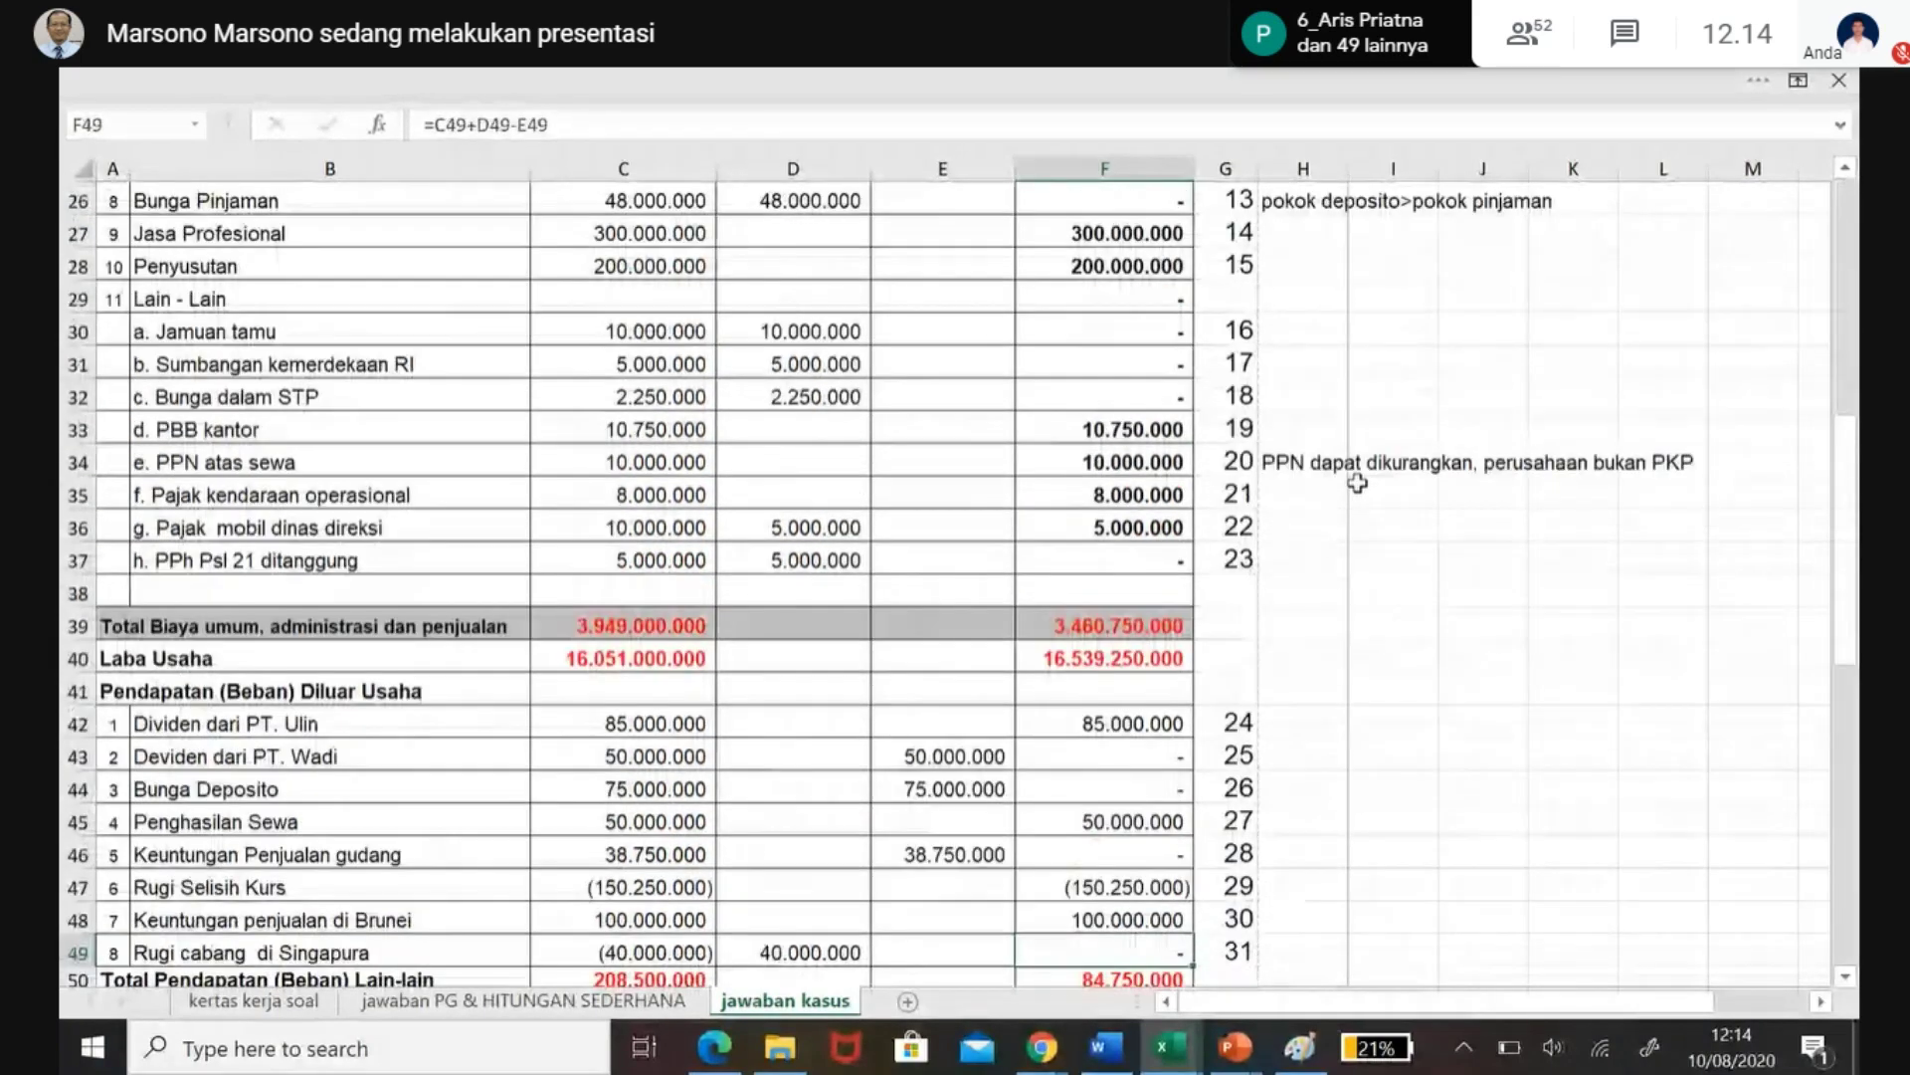
key(Down)
key(Down)
key(Down)
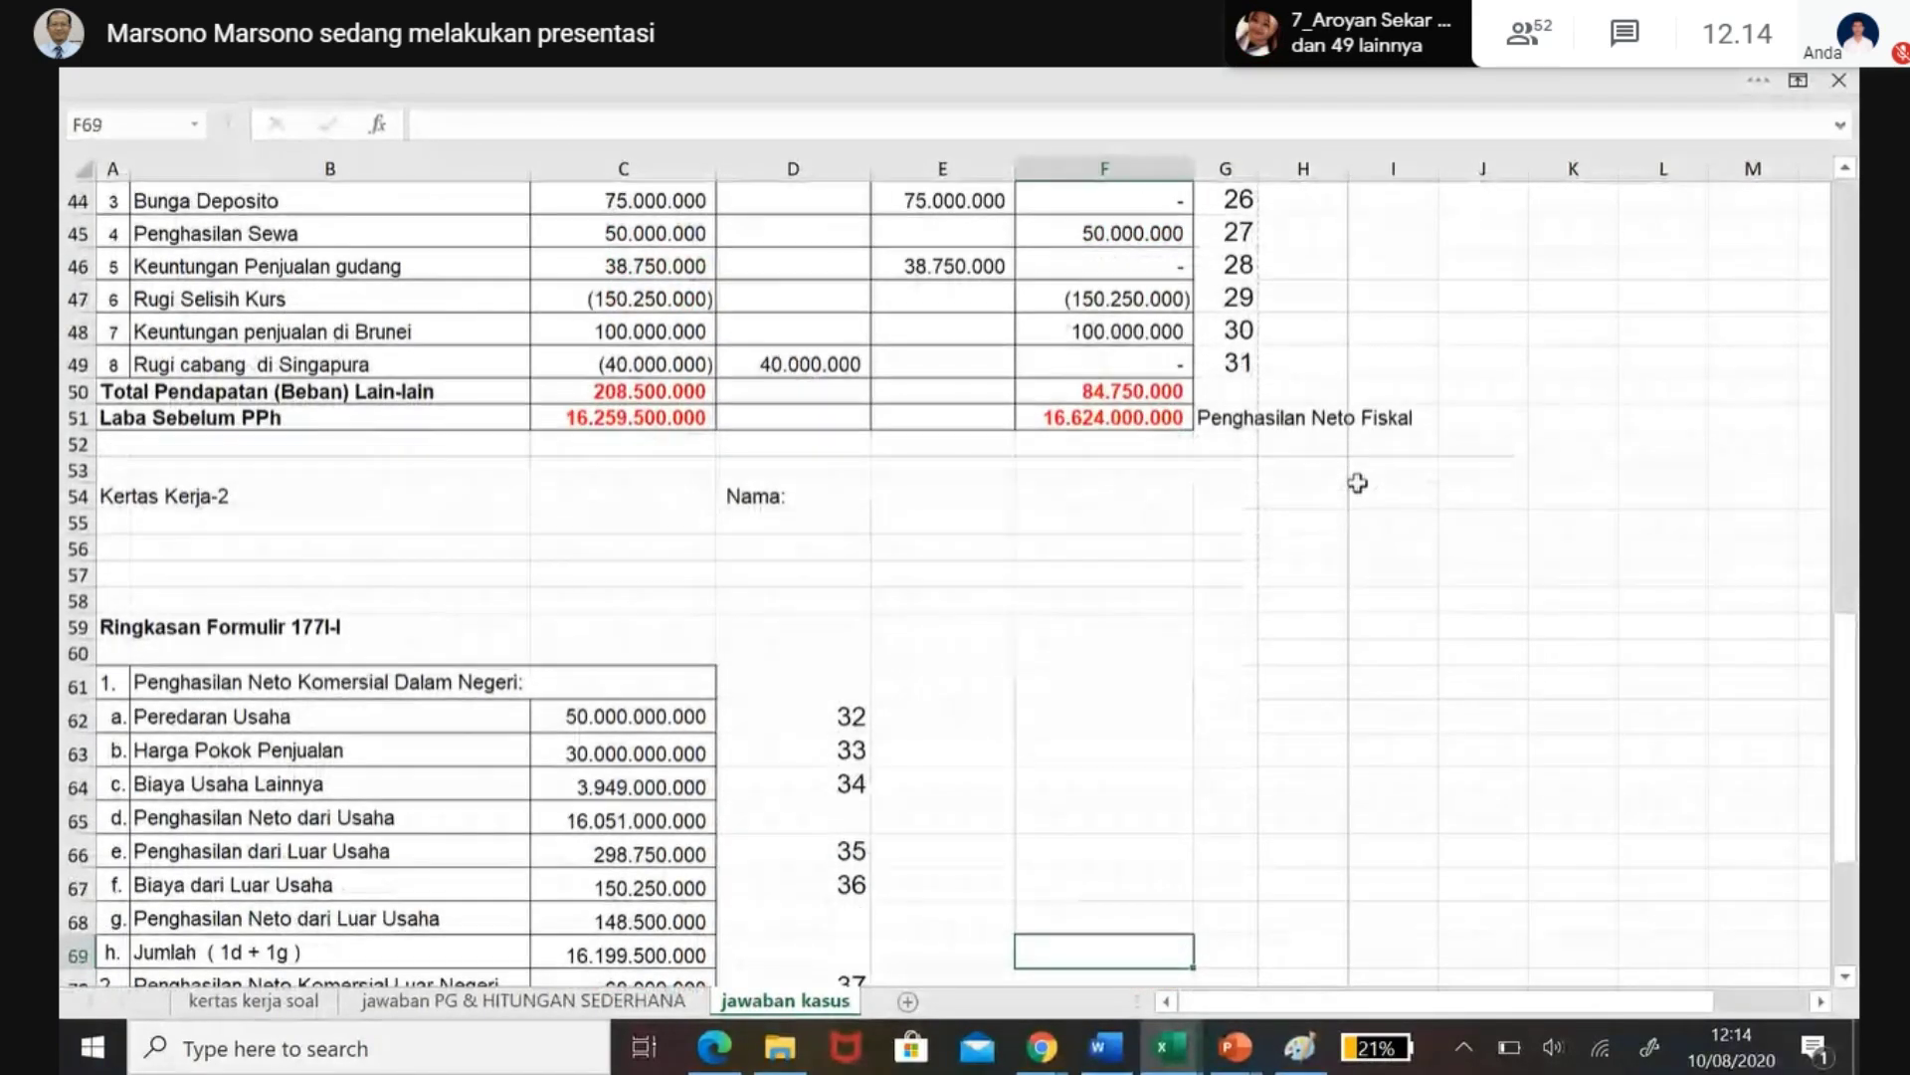
key(Down)
key(Down)
key(Down)
key(Down)
key(Down)
key(Down)
key(Down)
key(Down)
key(Down)
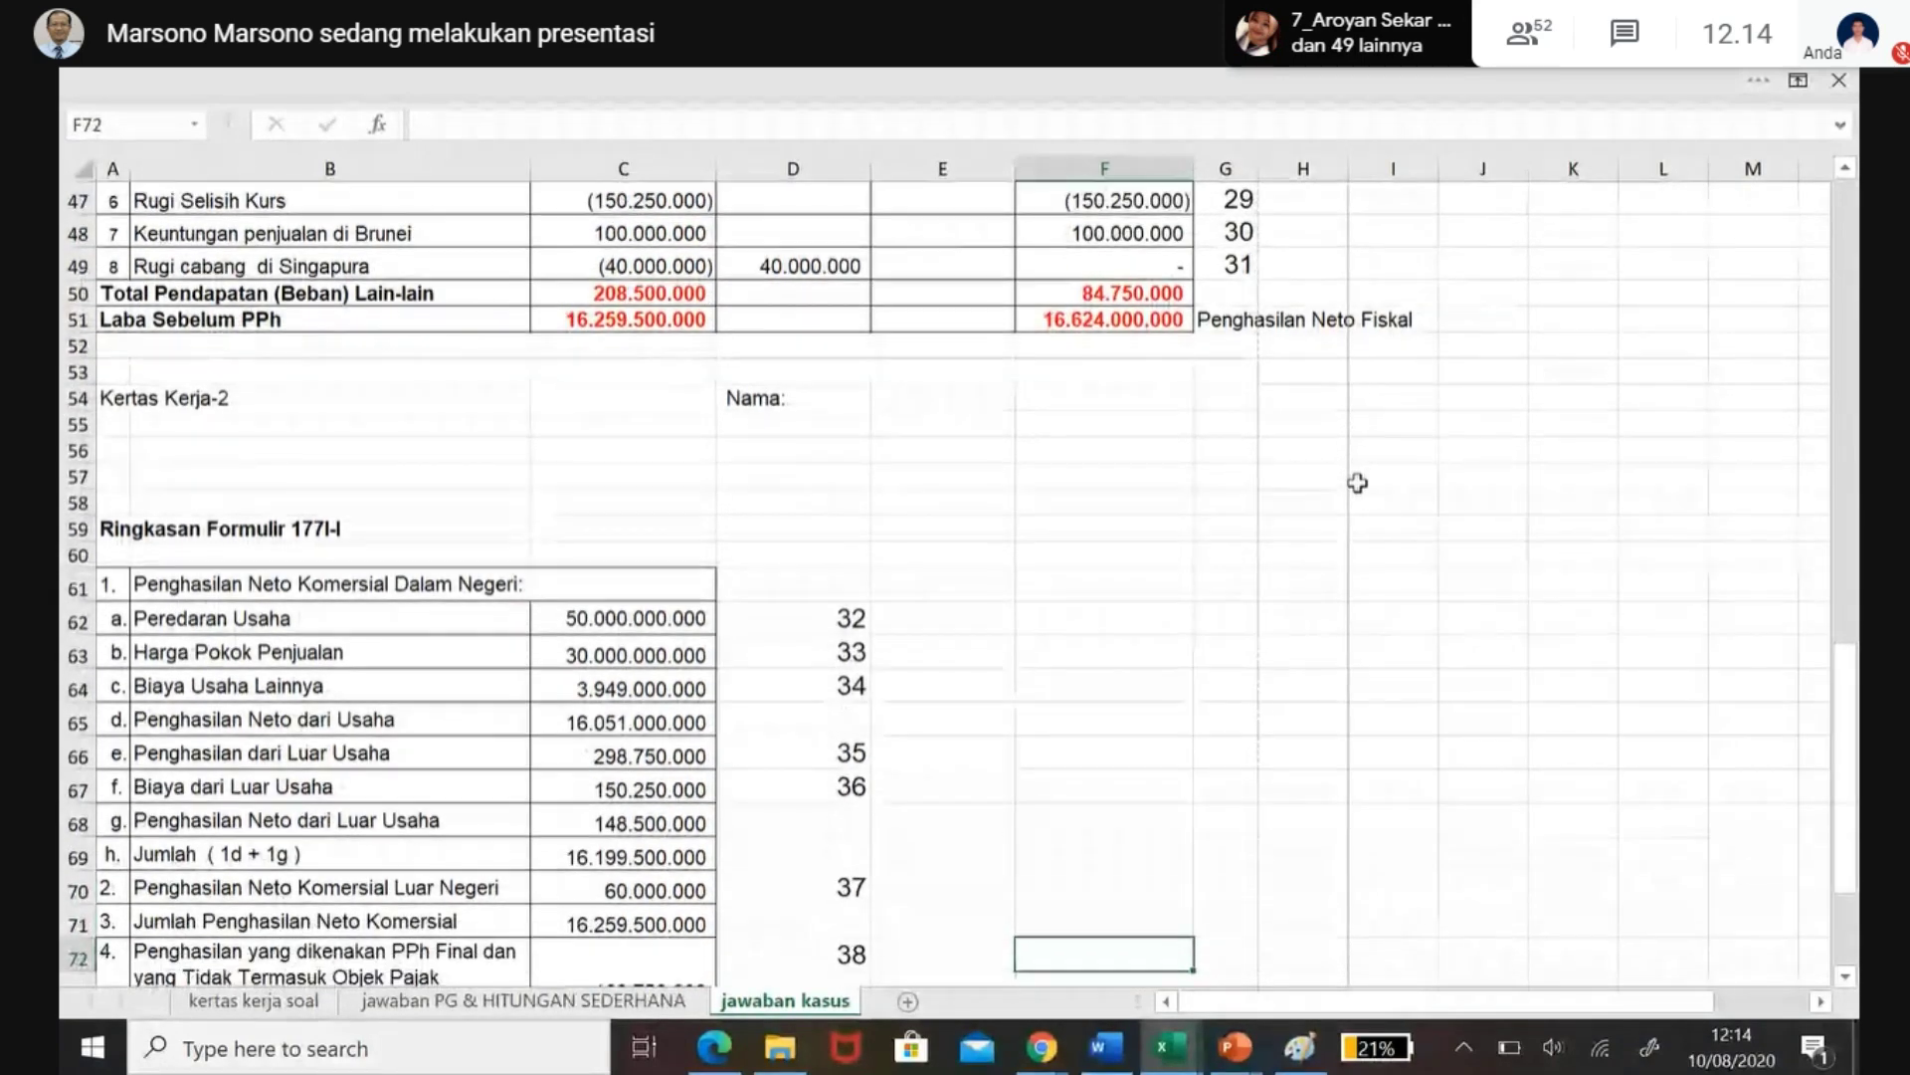
key(Down)
key(Down)
key(Down)
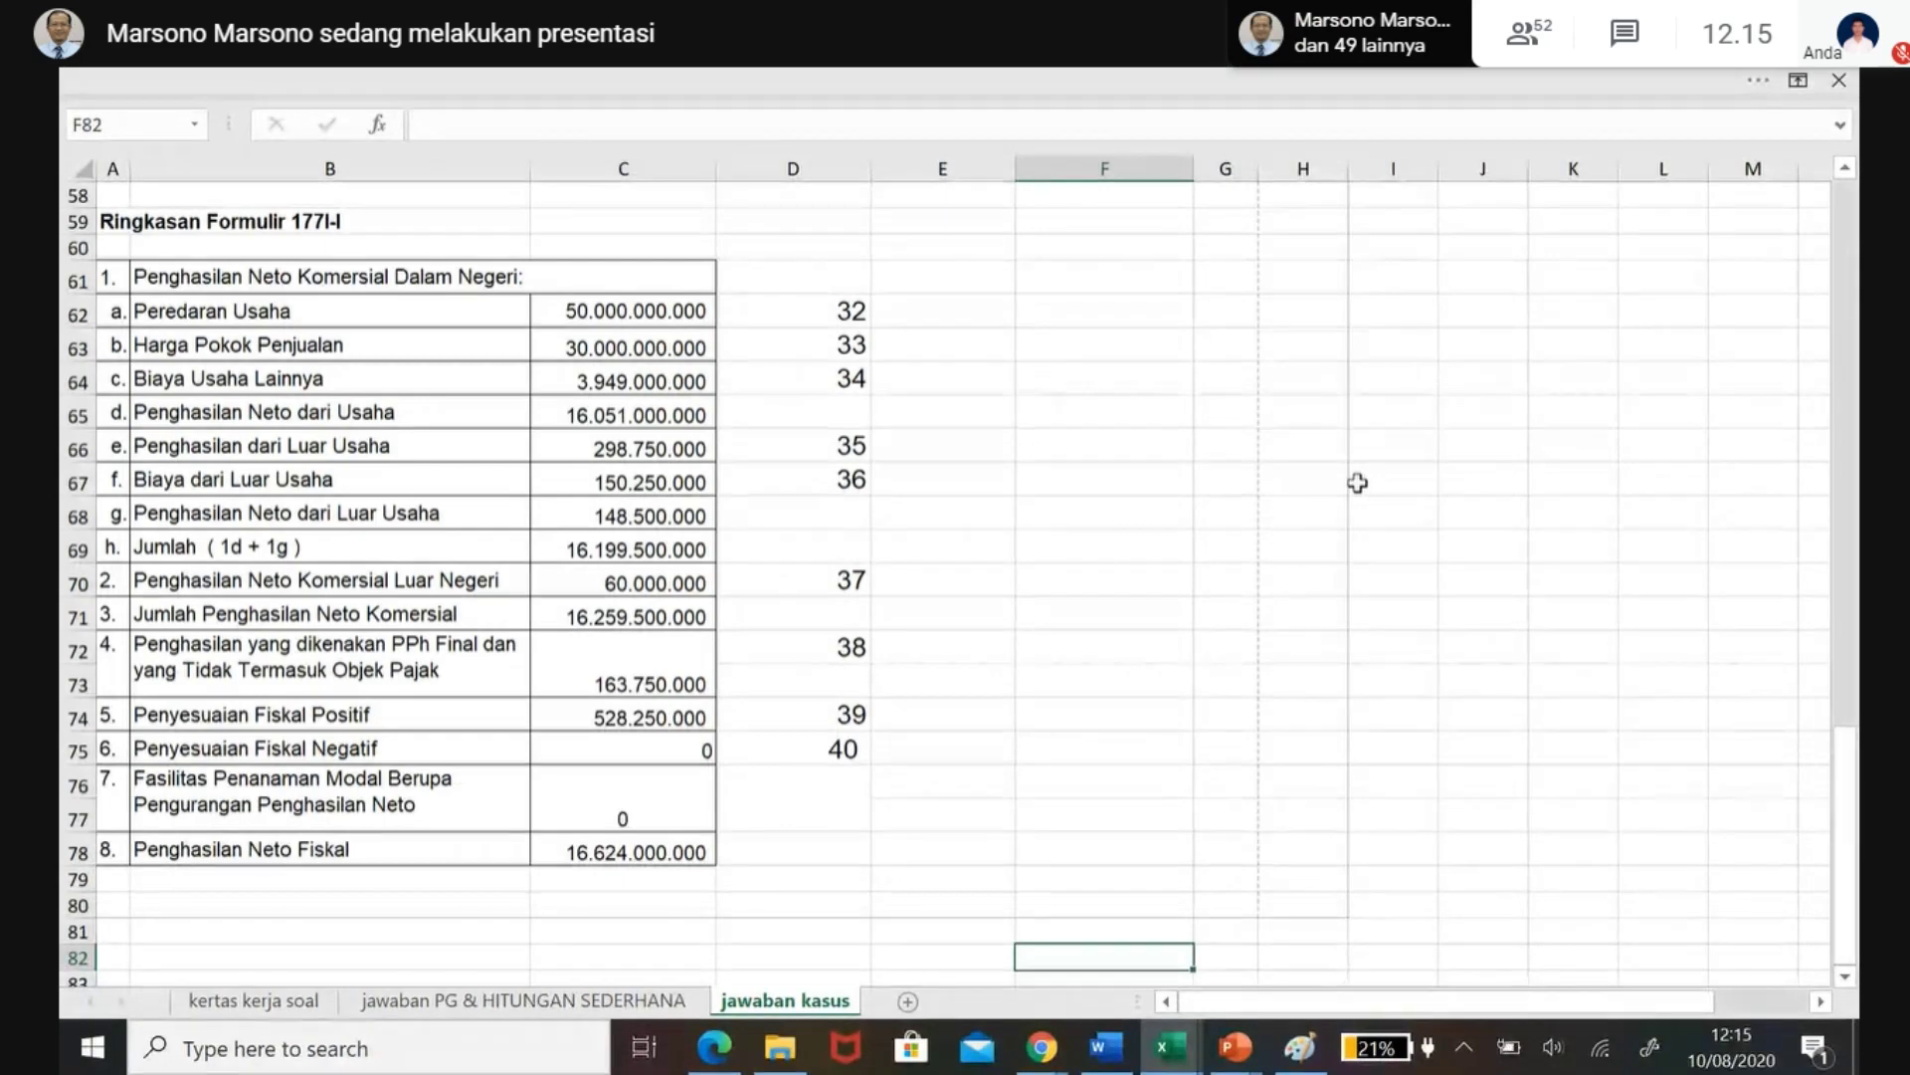
key(Up)
key(Up)
key(Up)
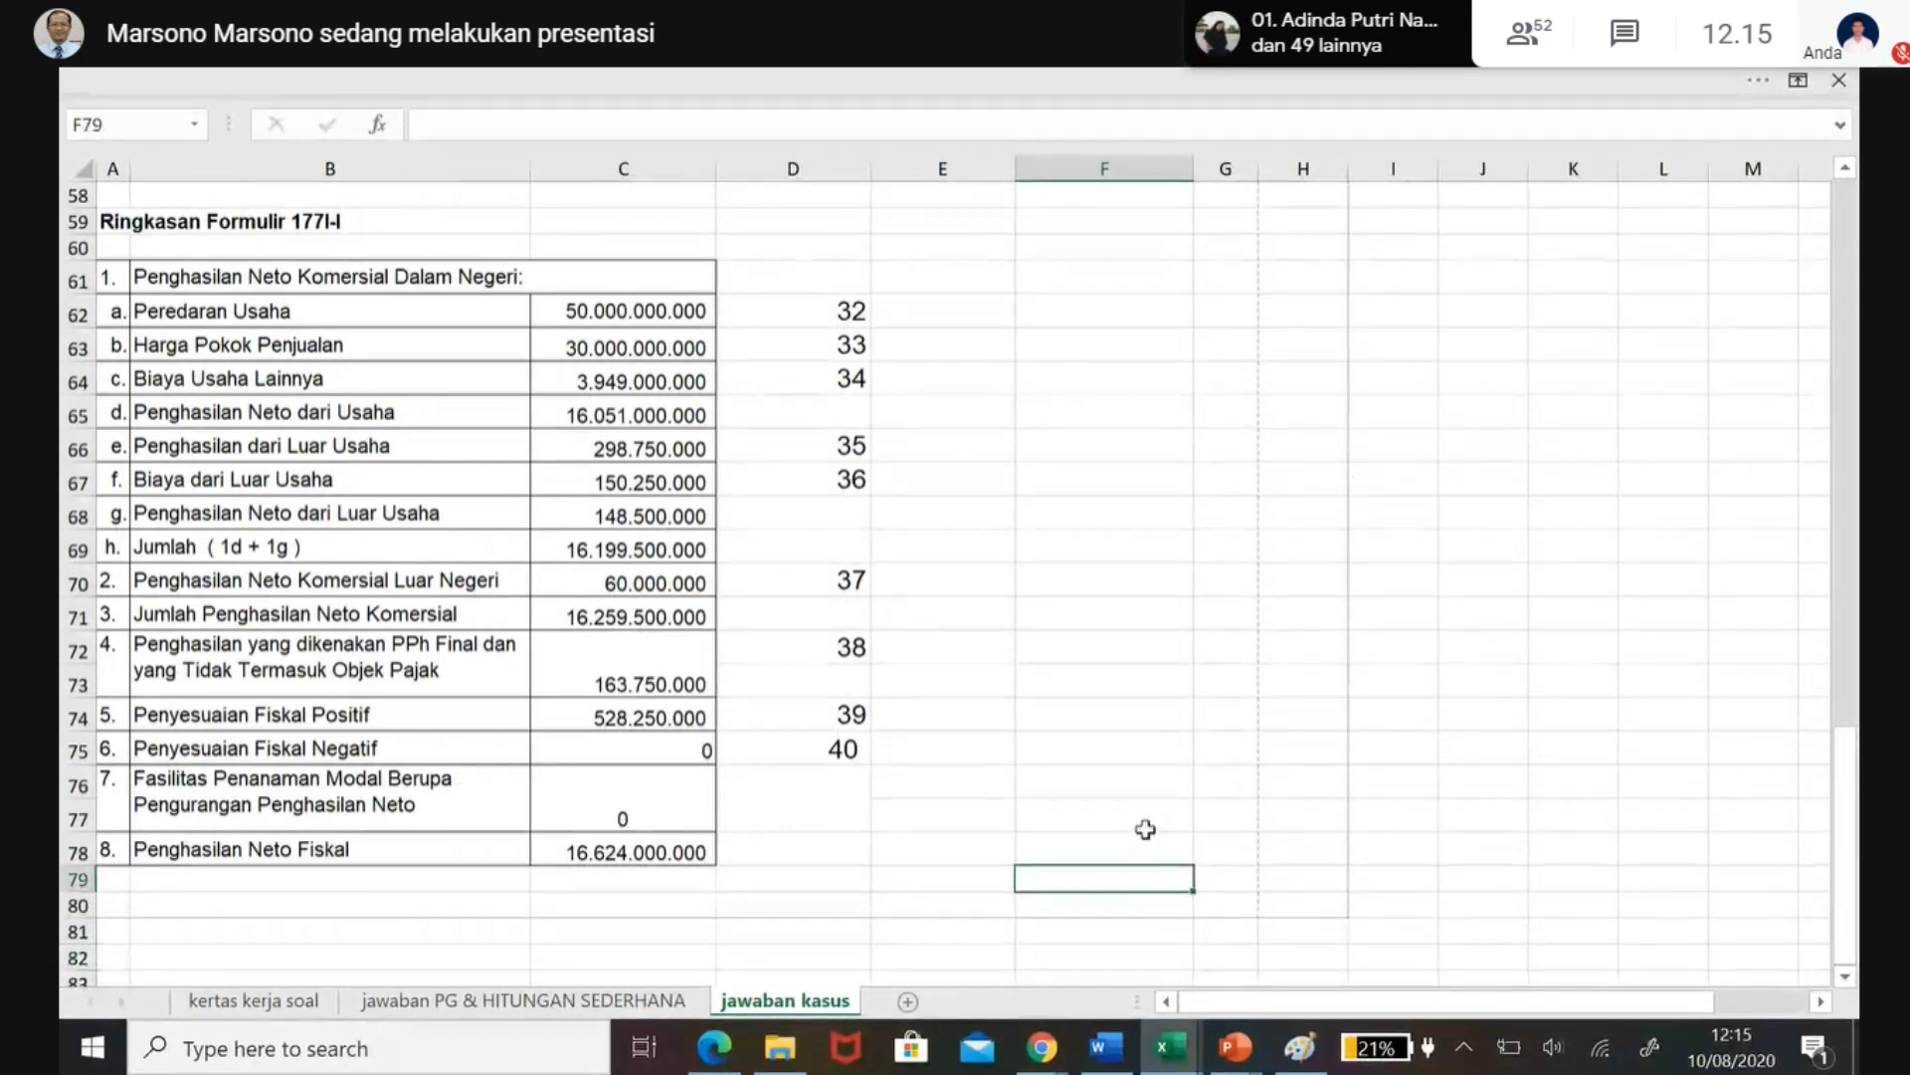
- Switch to the Word document UAS Perpajakan II Tahun 2019 and look through the exam questions back to section C, Hitungan Sederhana
mouse_move(1120, 1056)
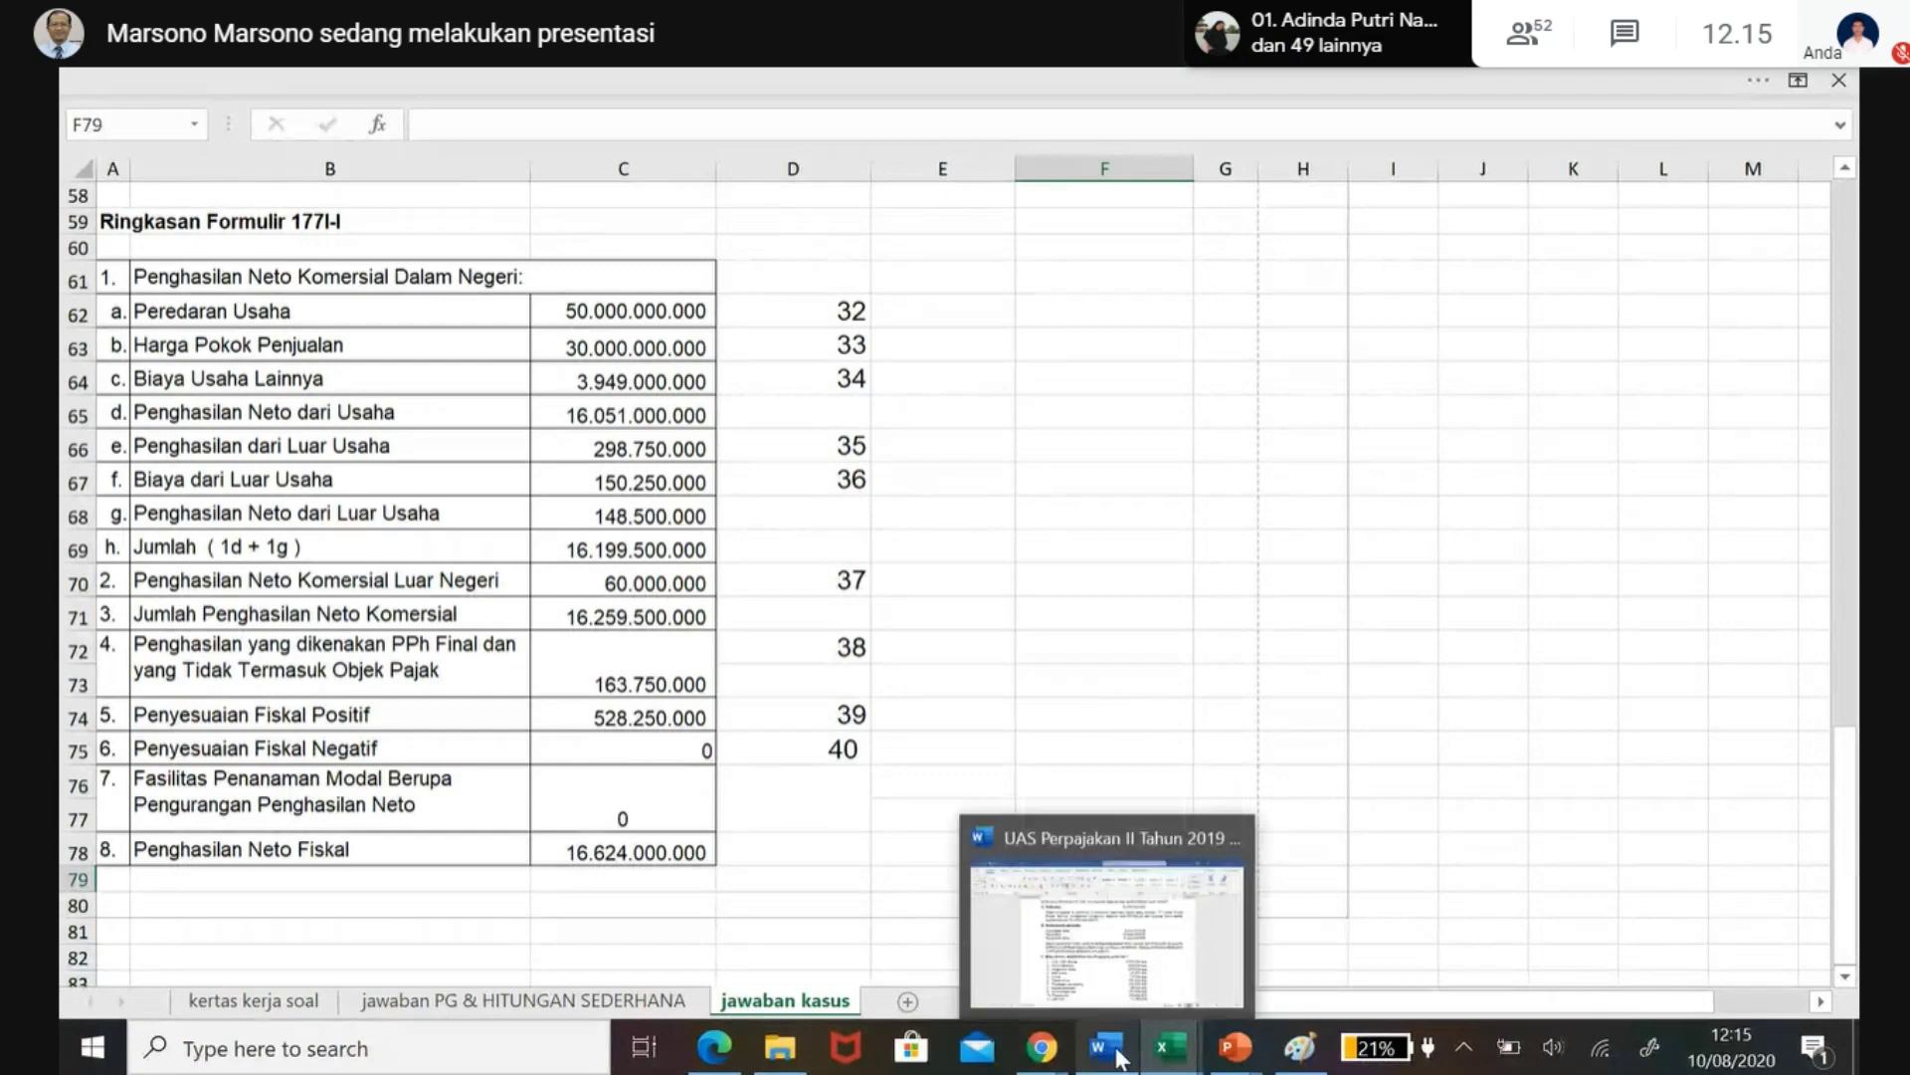
click(1124, 916)
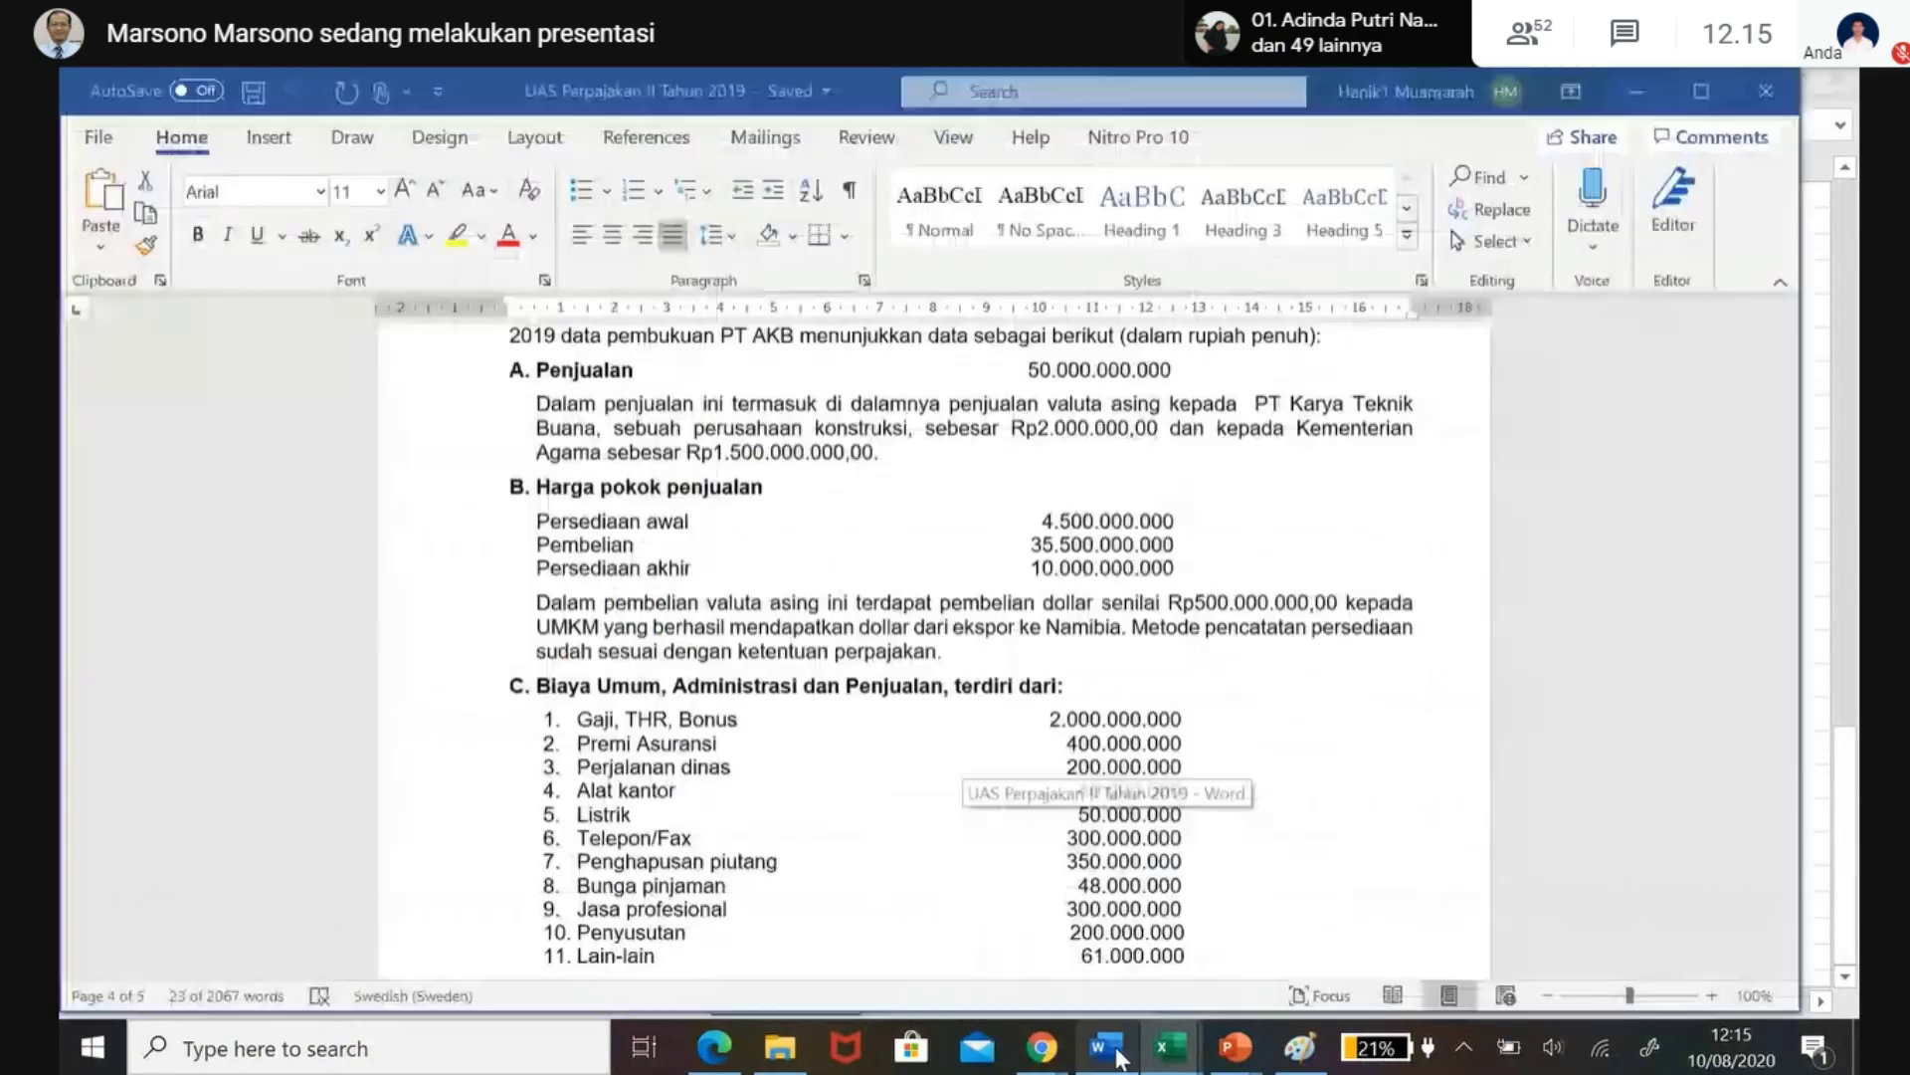
click(1171, 655)
scroll(1171, 655, down, 10)
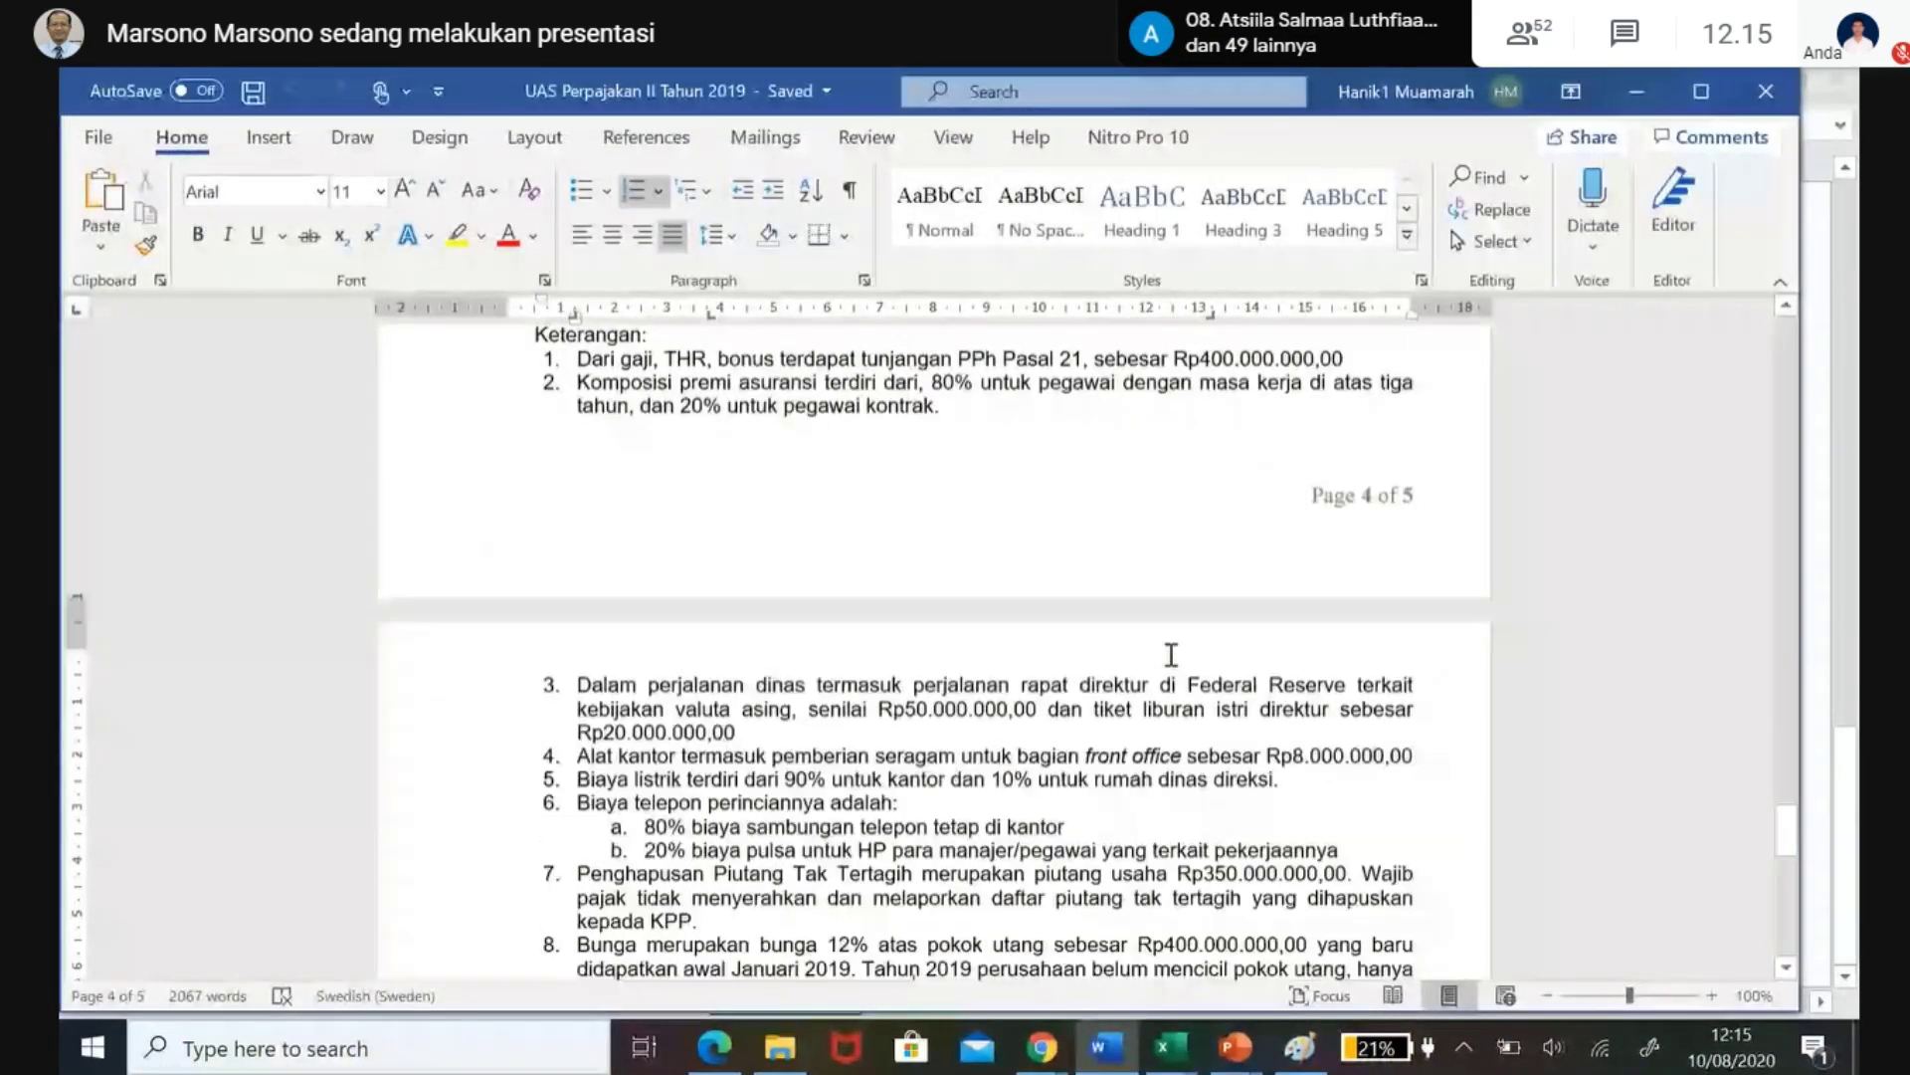
scroll(1171, 654, down, 3)
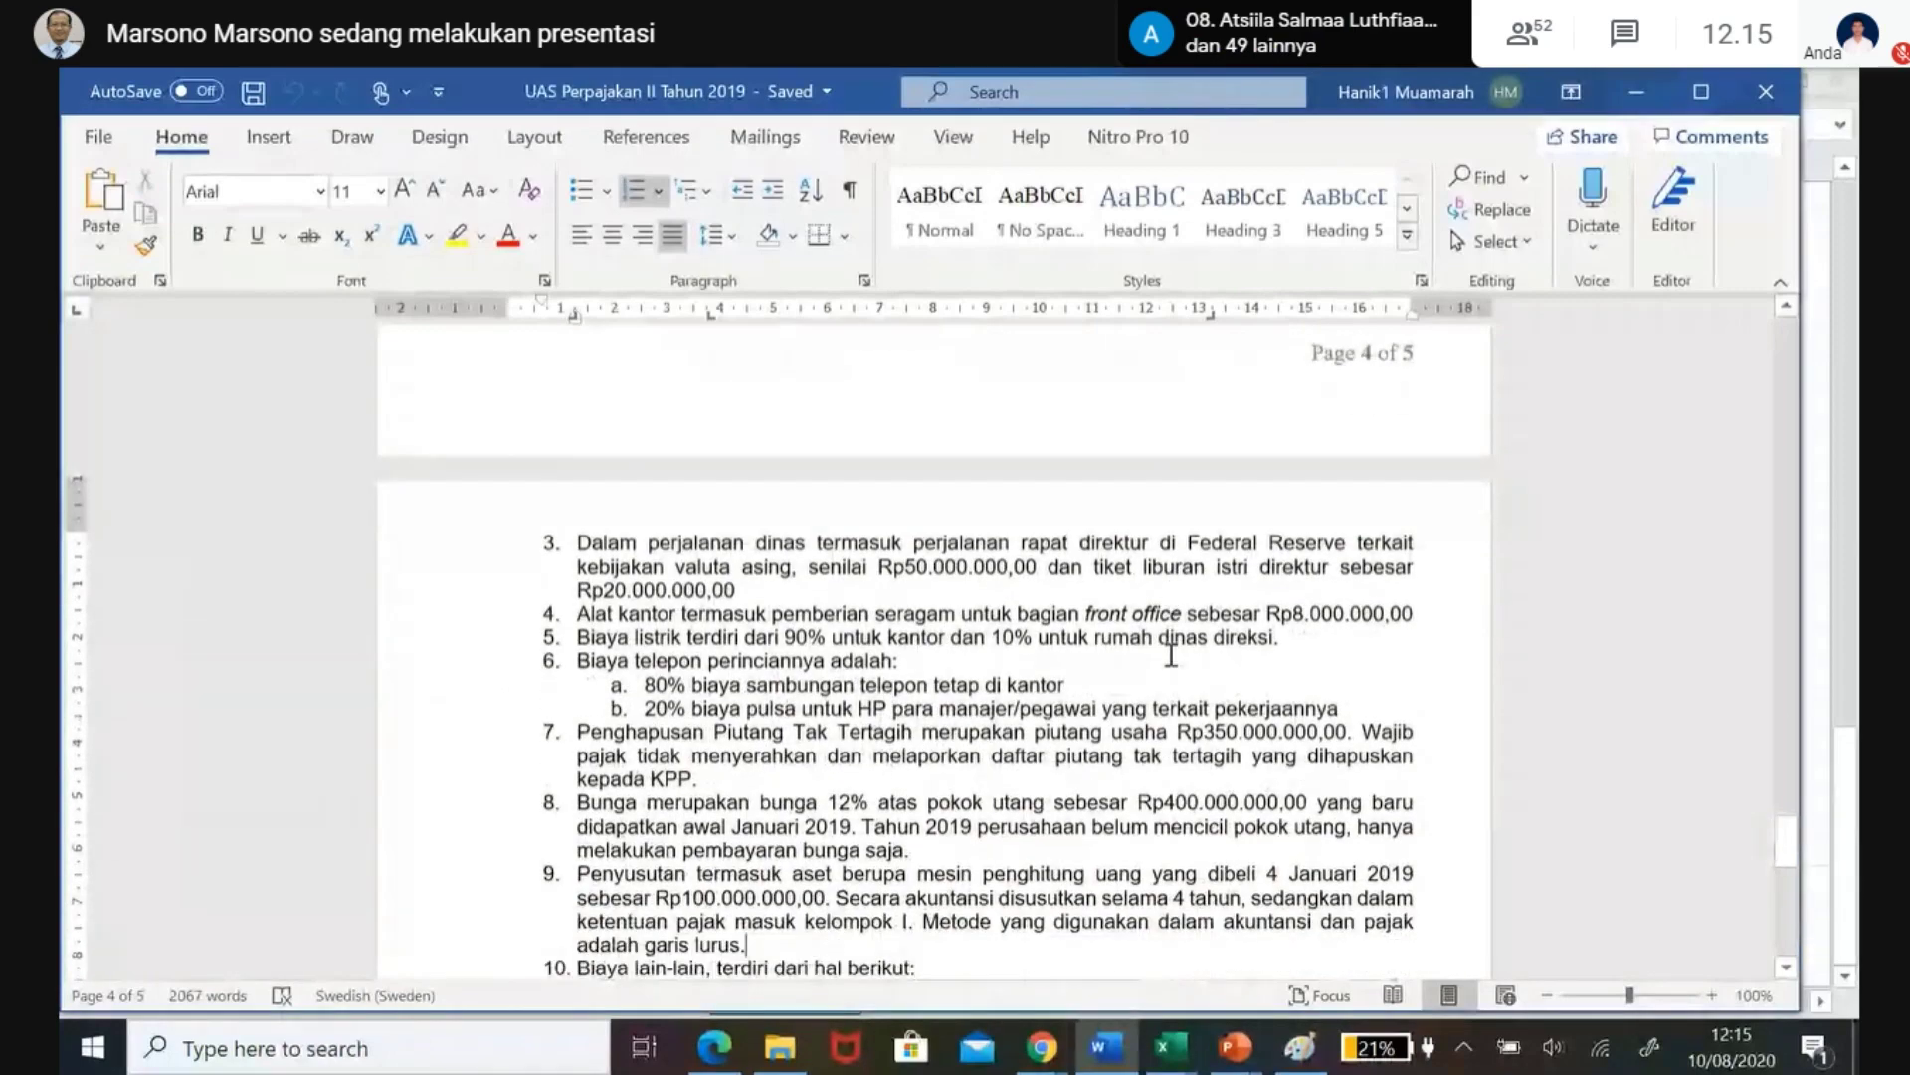
scroll(1171, 655, up, 15)
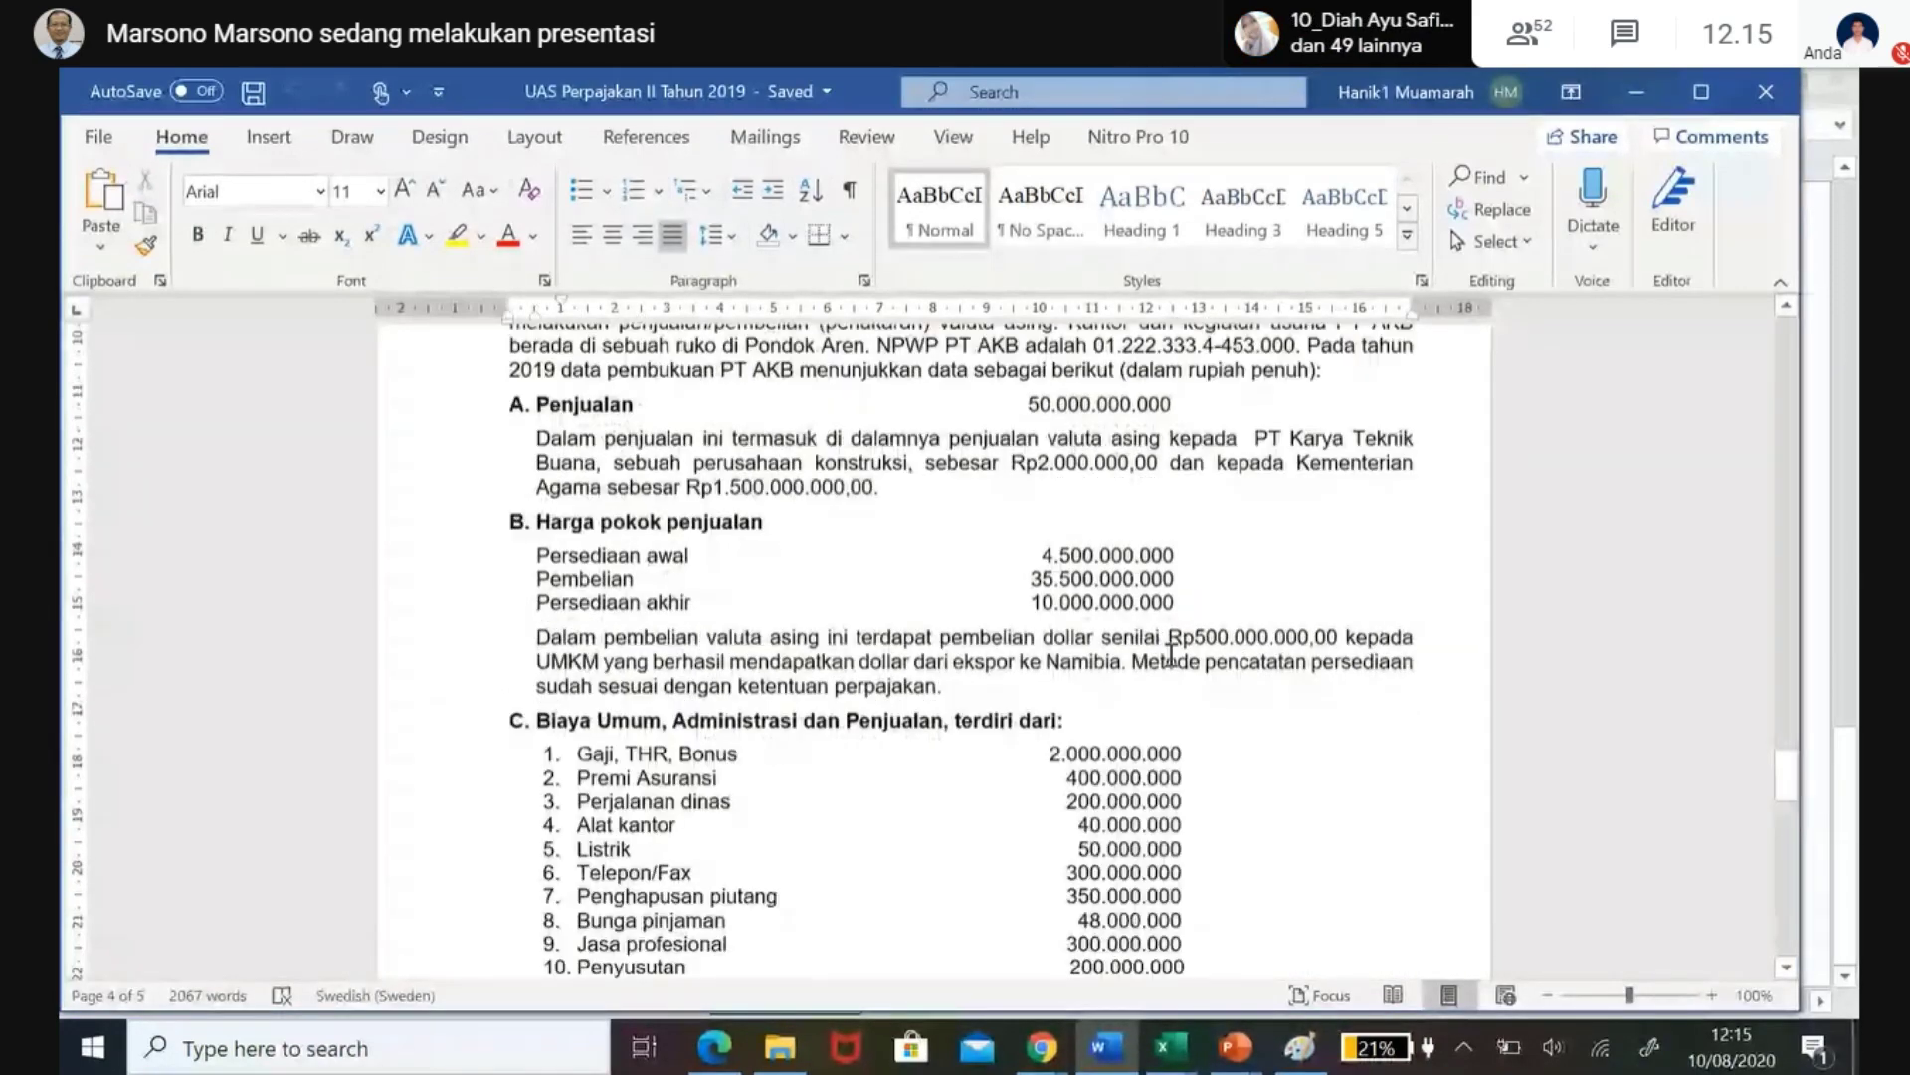
scroll(1171, 655, up, 2)
scroll(1171, 655, up, 20)
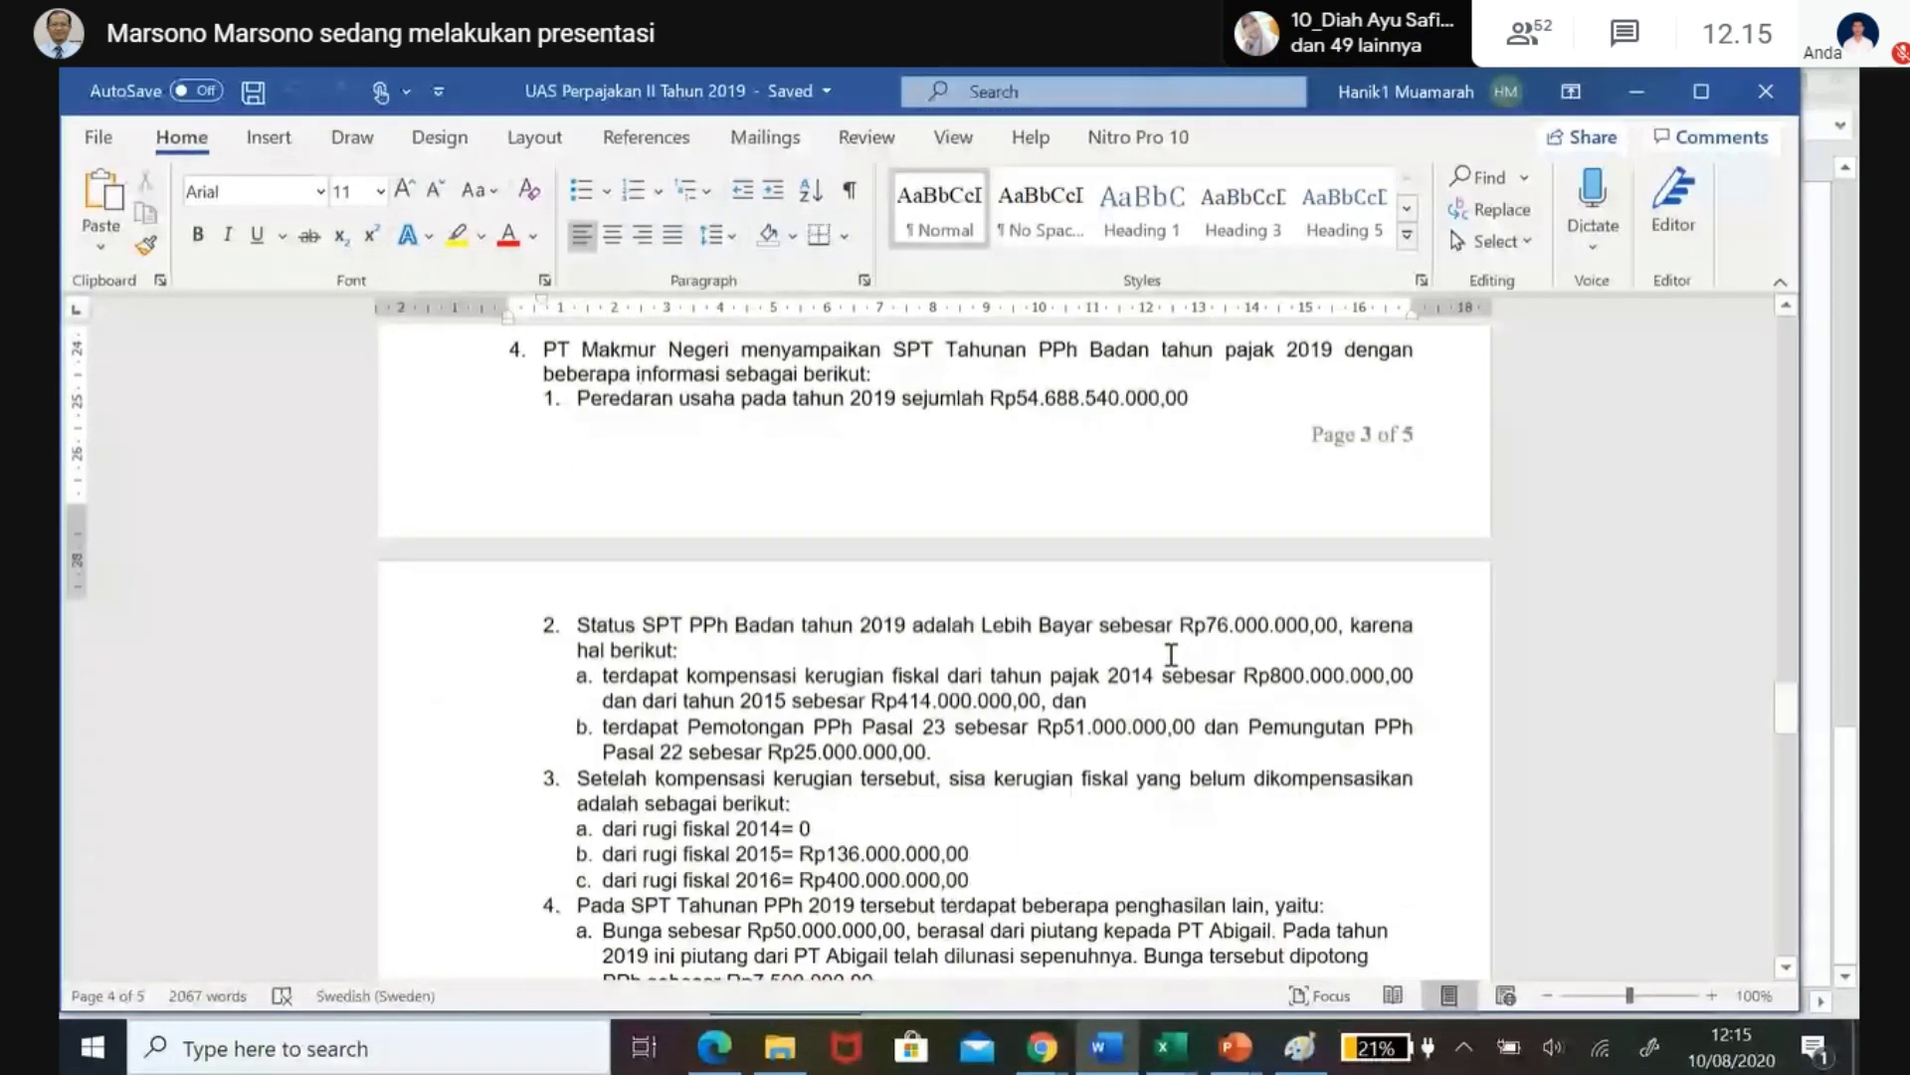
scroll(1171, 655, up, 8)
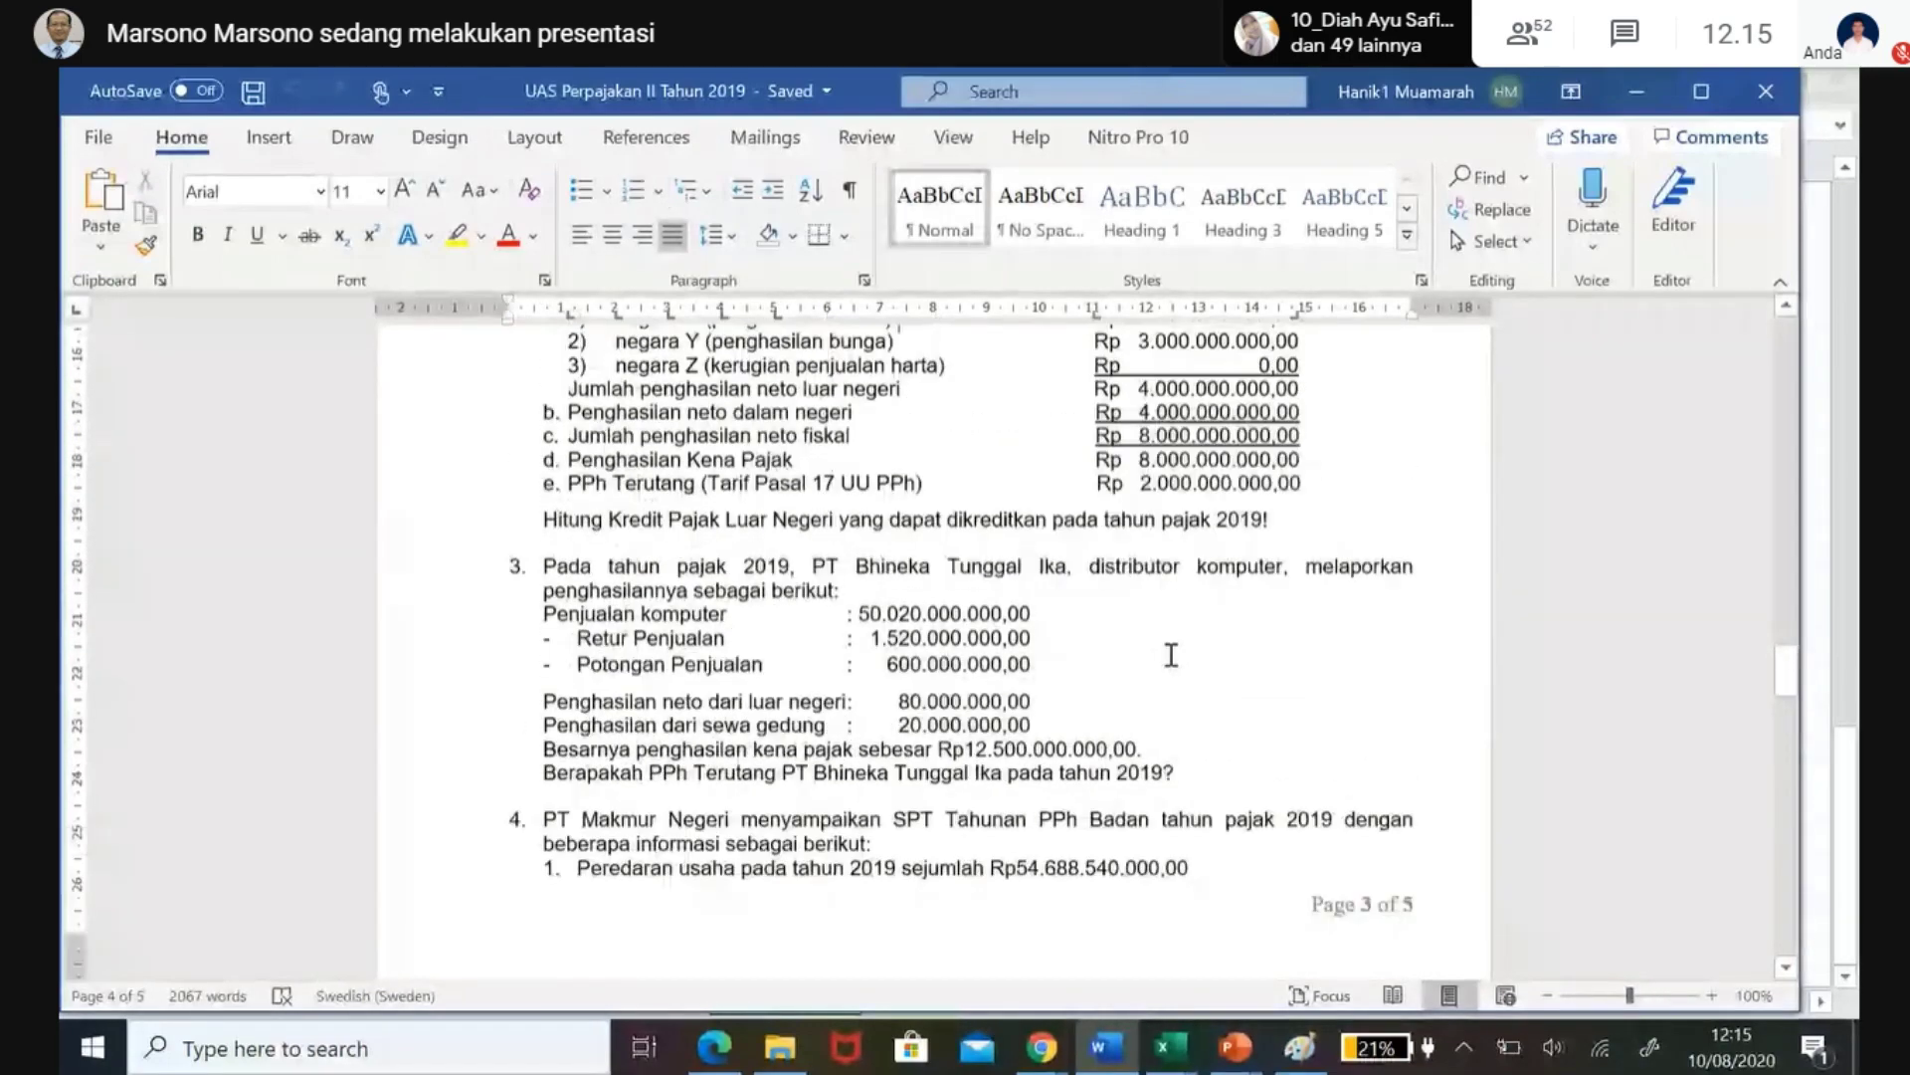
key(Page_Up)
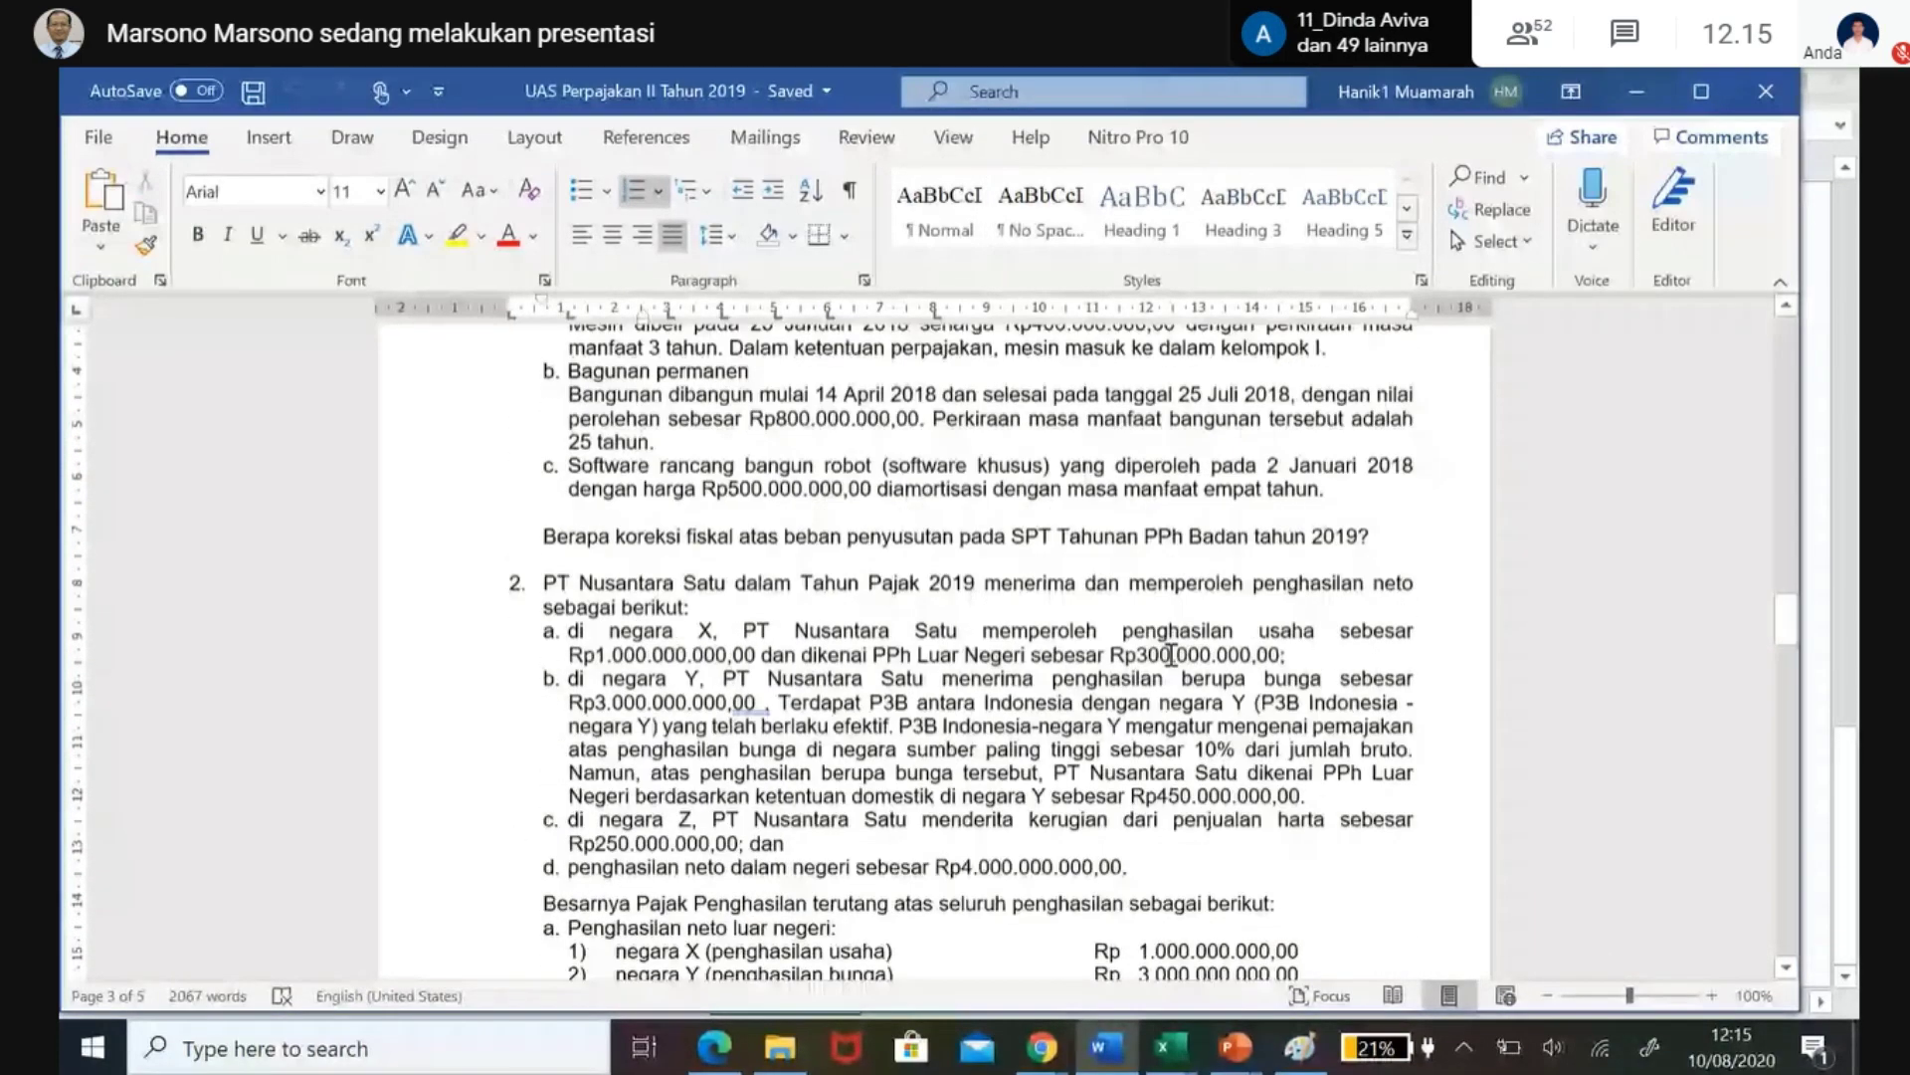
key(Up)
key(Up)
key(Up)
key(Up)
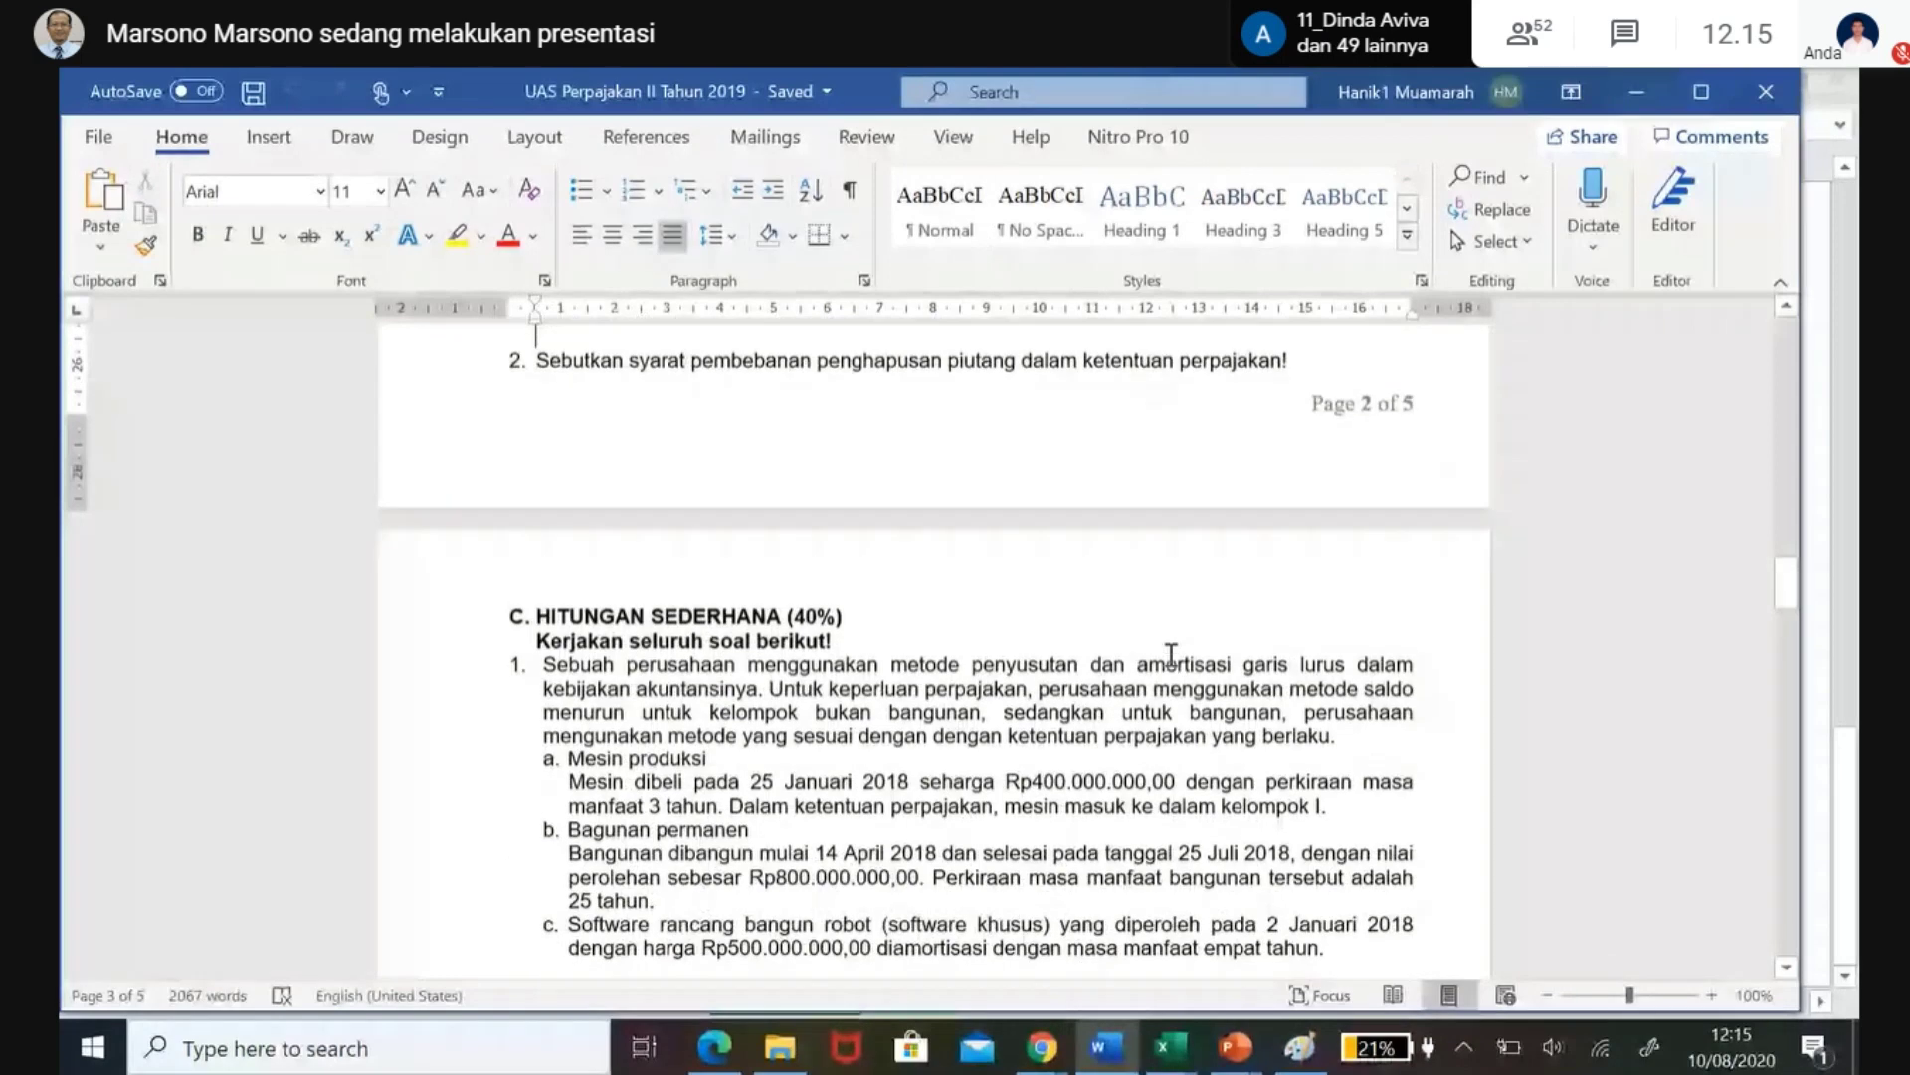
- Examine question 1 of section C, Hitungan Sederhana, on fiscal depreciation of the machine, building and software, with the page enlarged to 120%
key(Down)
key(Down)
key(Down)
key(Down)
key(Down)
key(Down)
key(Down)
key(Down)
key(Down)
key(Down)
key(Down)
key(Down)
key(Down)
key(Down)
key(Down)
key(Down)
key(Down)
key(Down)
key(Down)
key(Down)
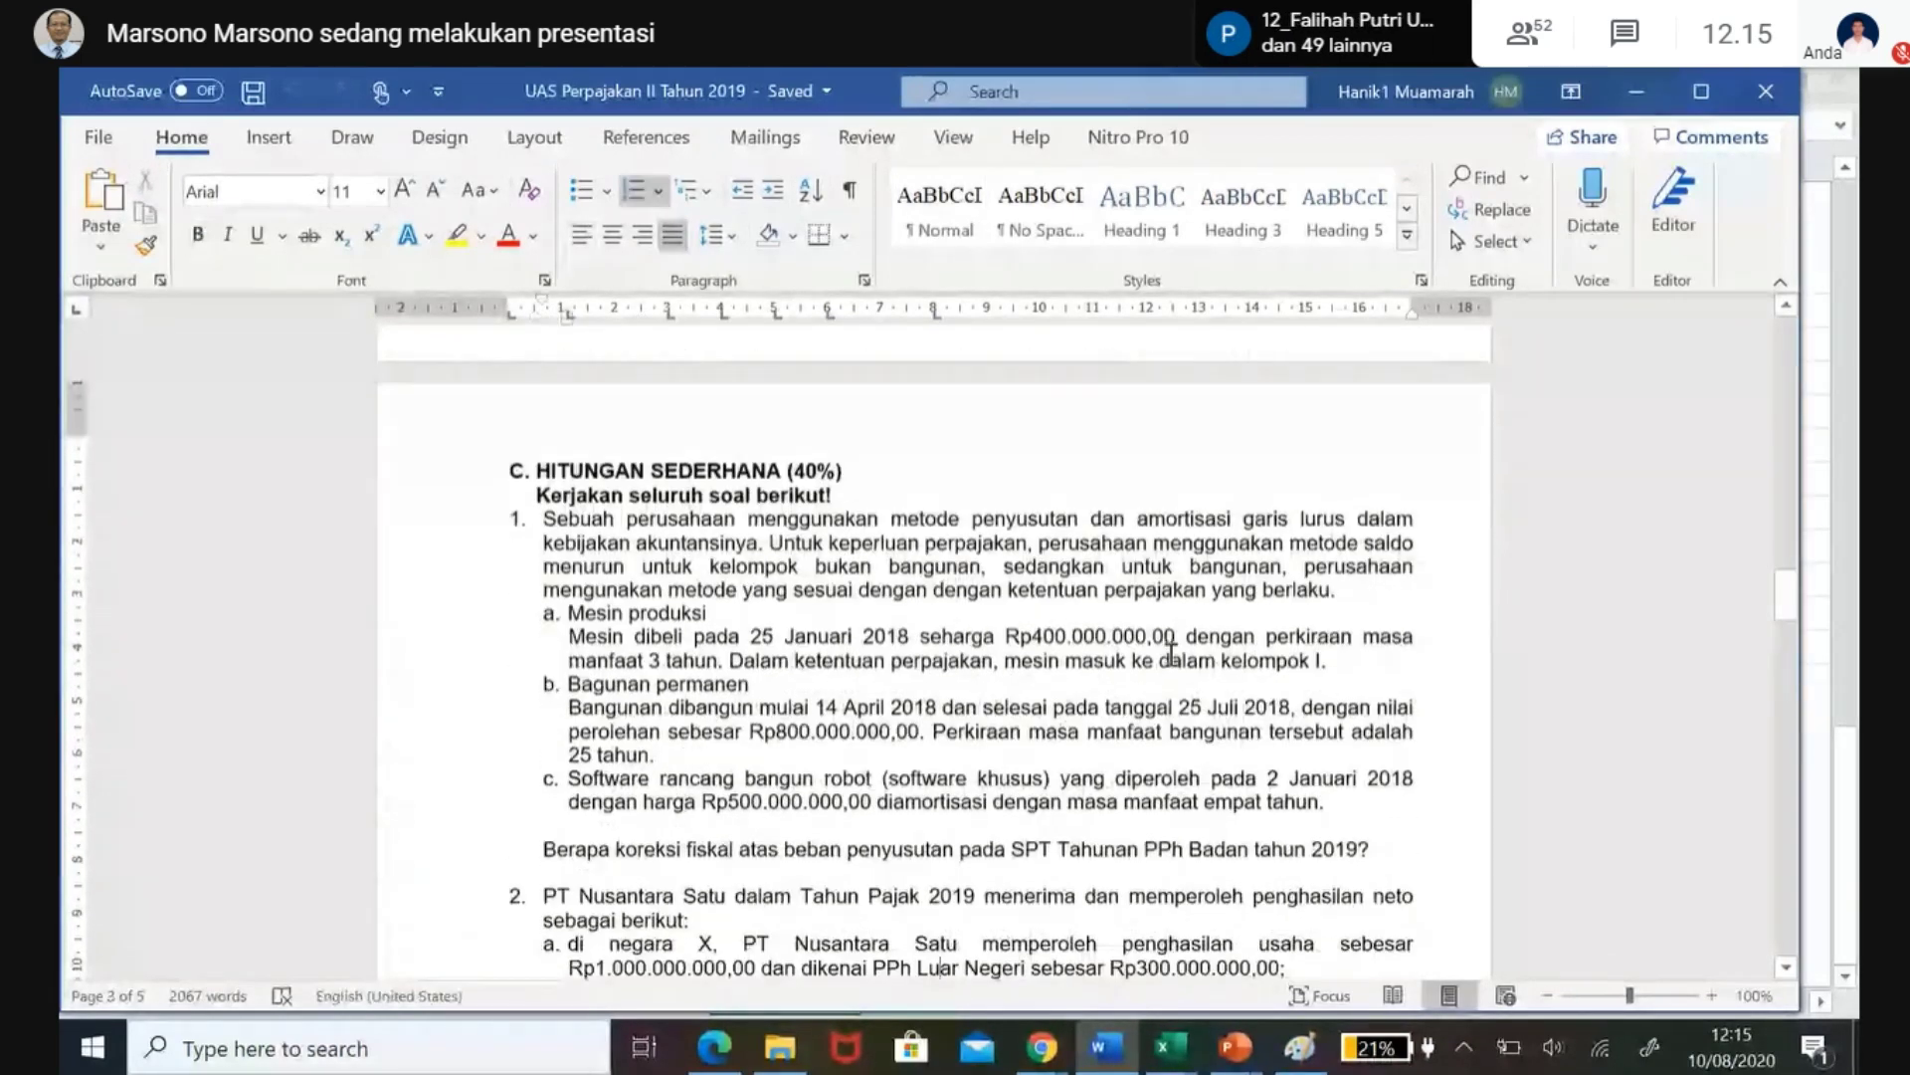
click(1713, 995)
click(1712, 995)
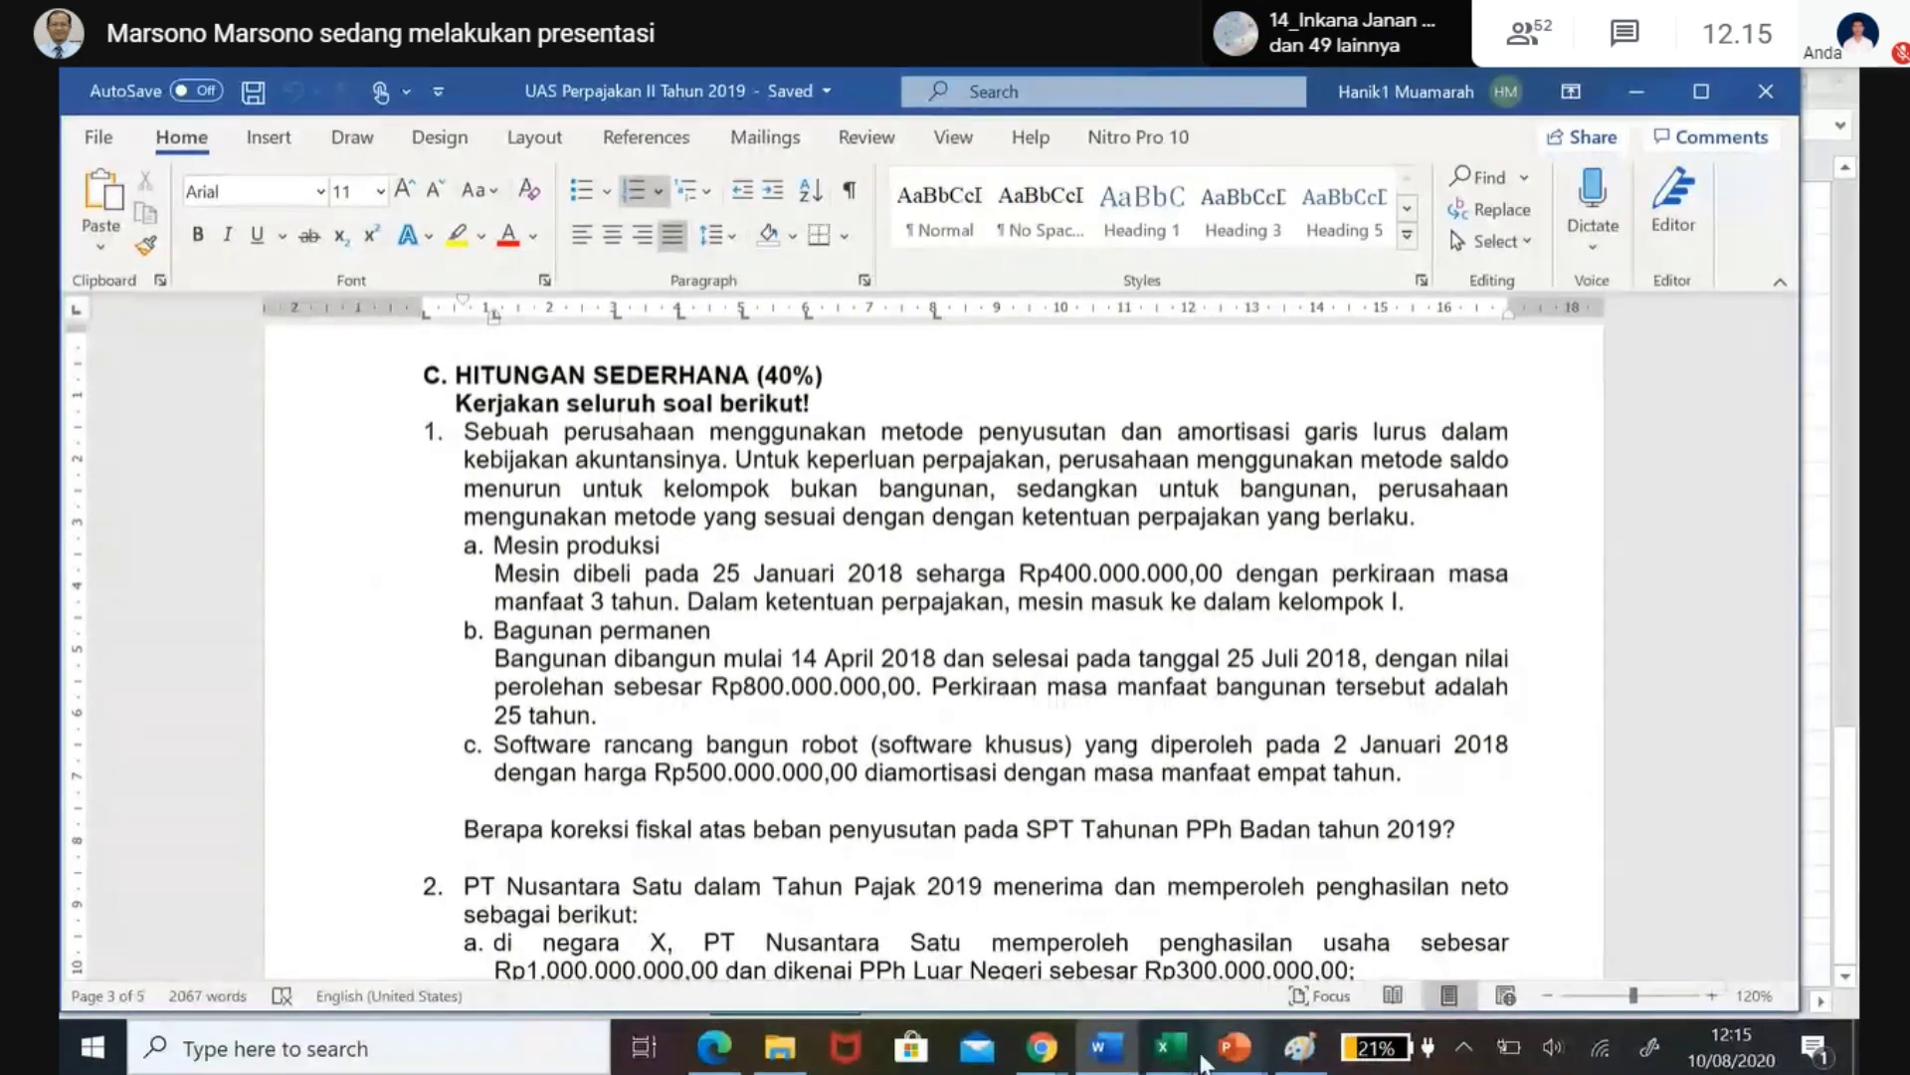
mouse_move(1179, 1054)
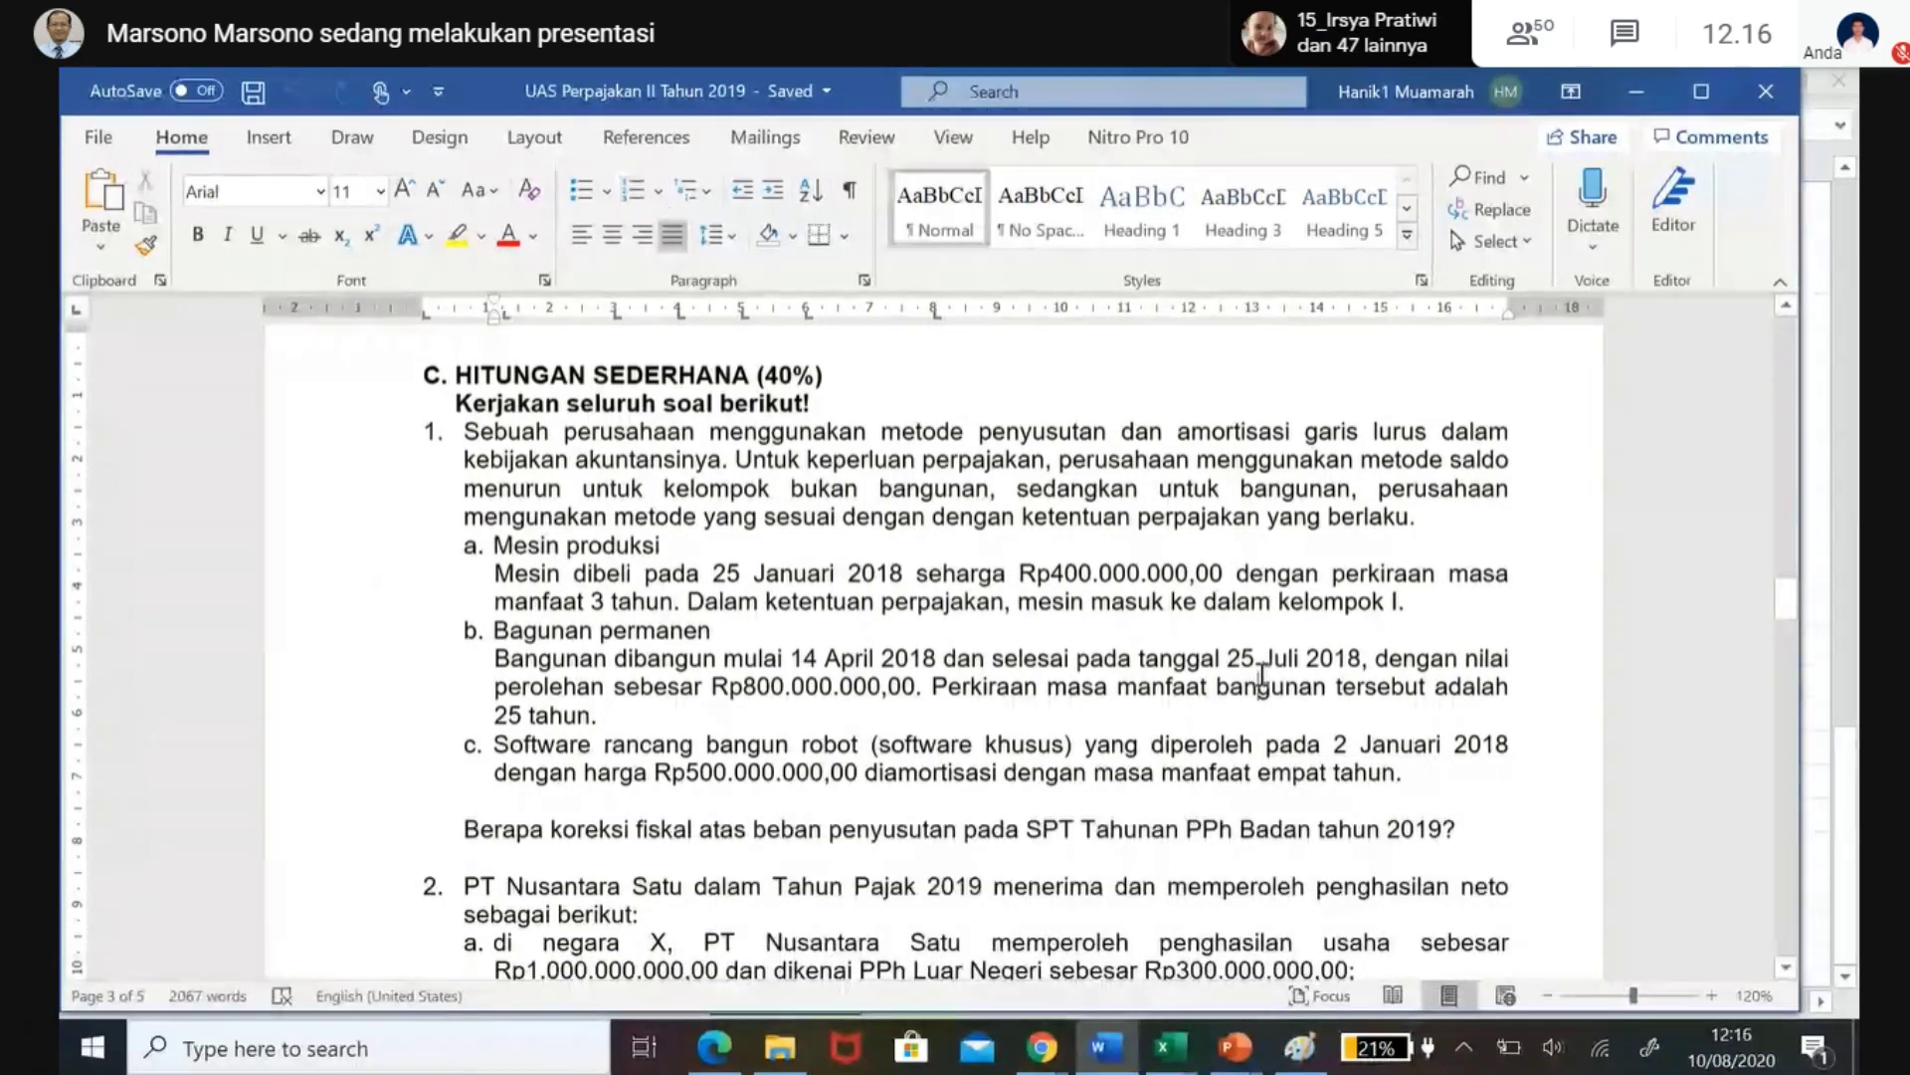
click(1260, 682)
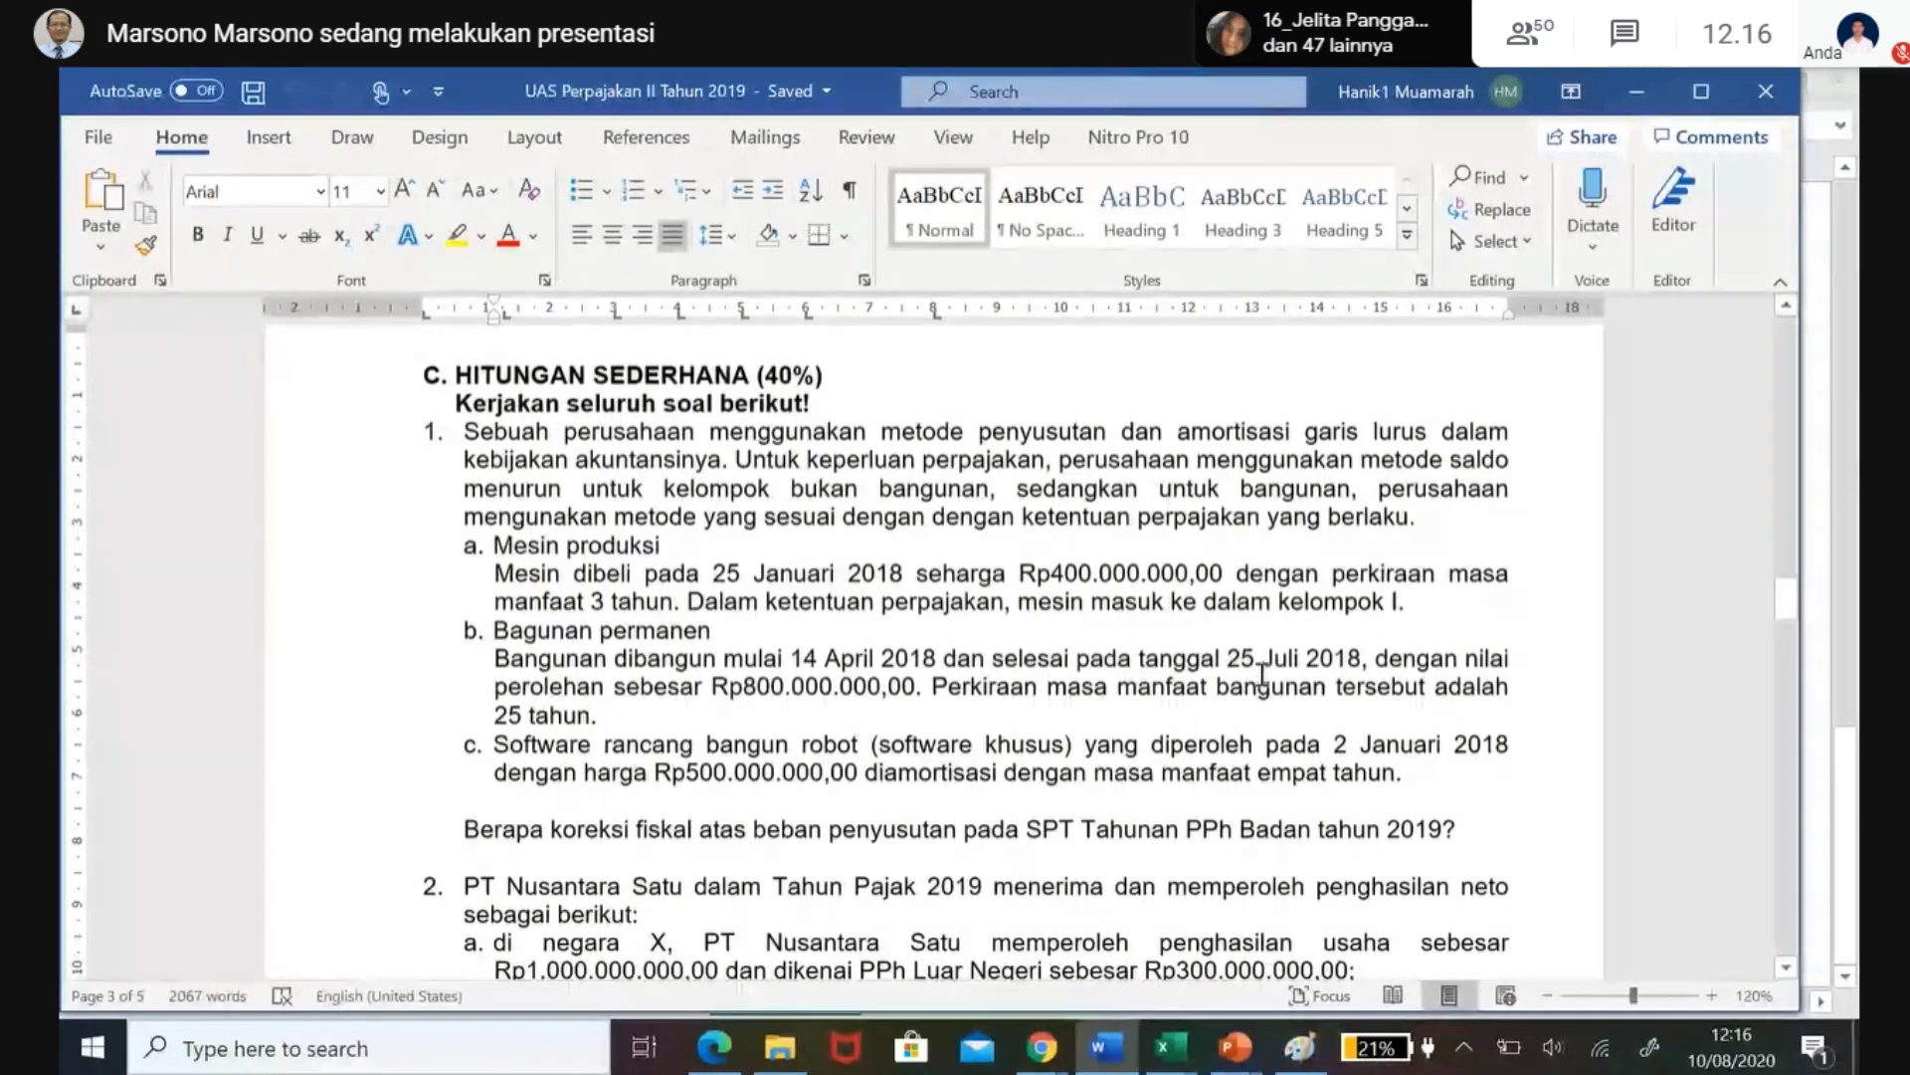
click(809, 688)
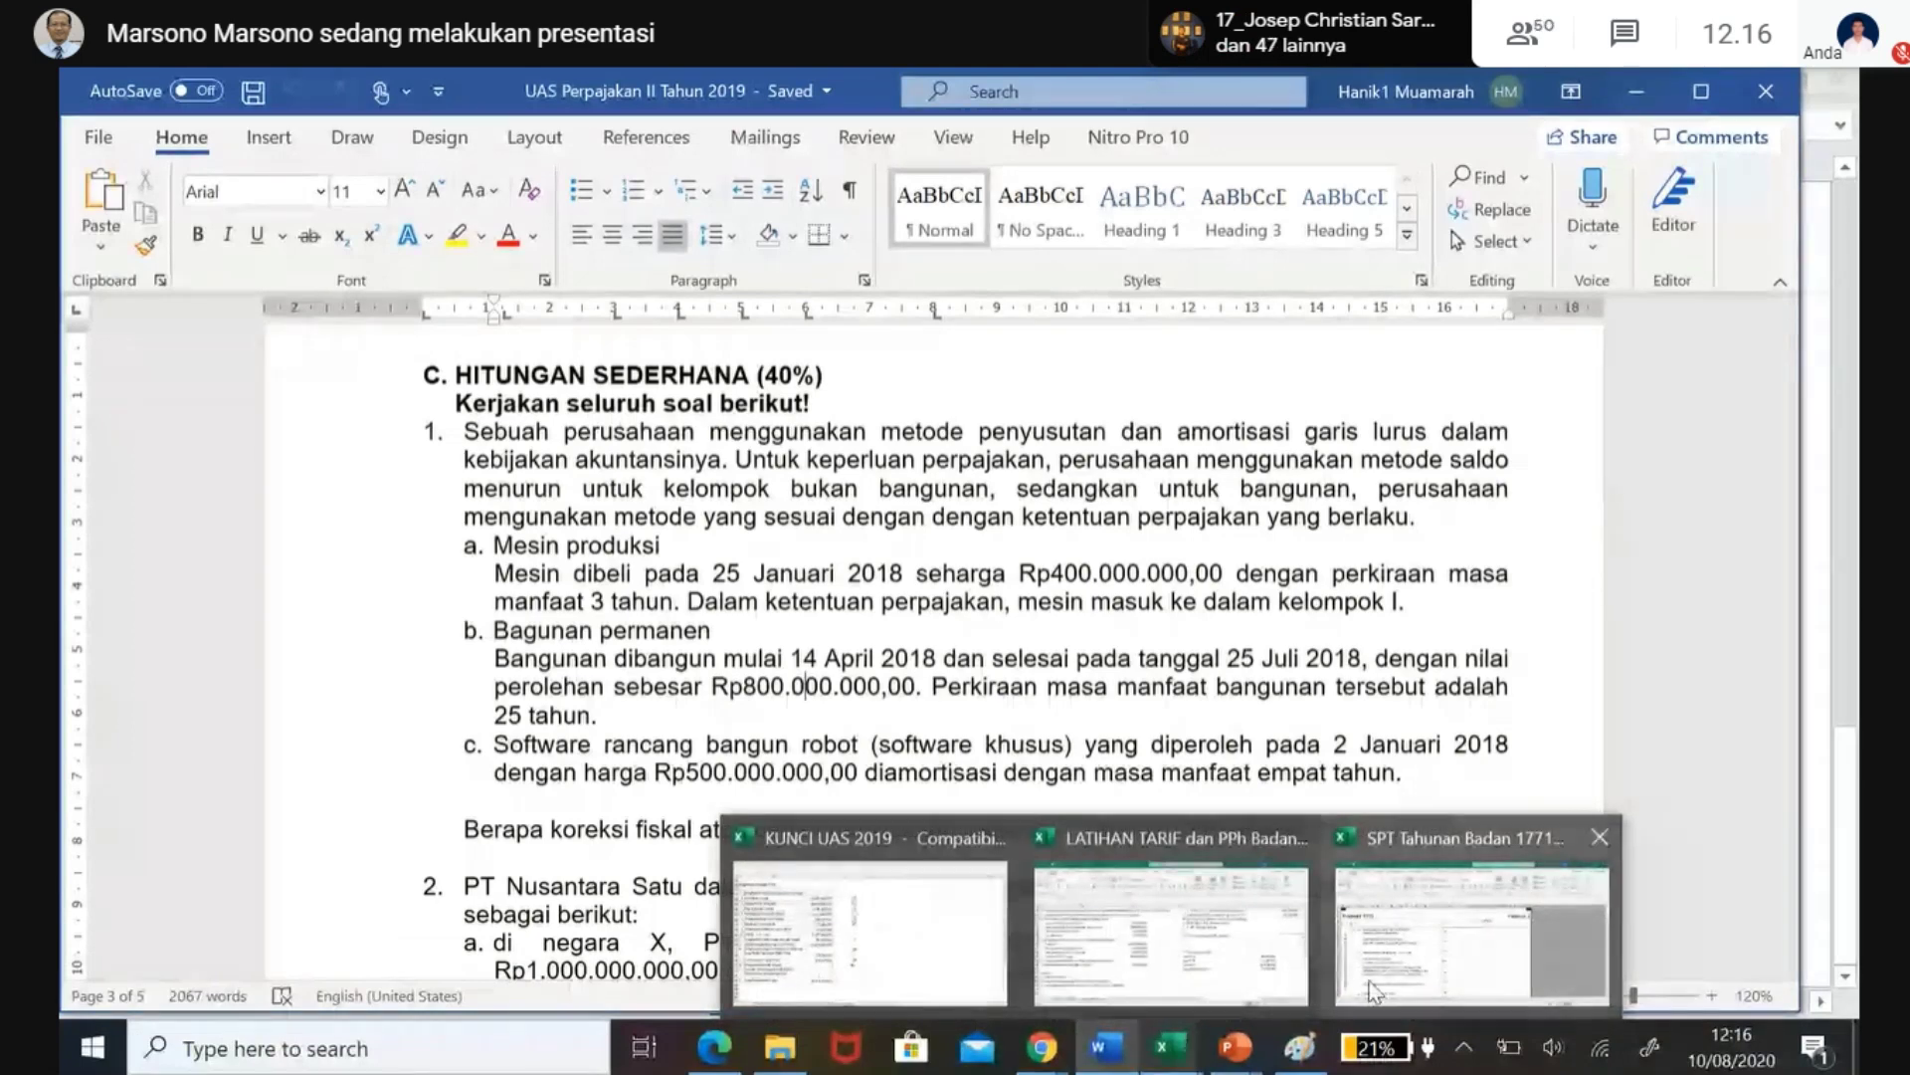
- Switch to the KUNCI UAS 2019 Excel workbook and look back through the jawaban PG & HITUNGAN SEDERHANA sheet up to the multiple-choice answers
click(916, 951)
click(483, 1002)
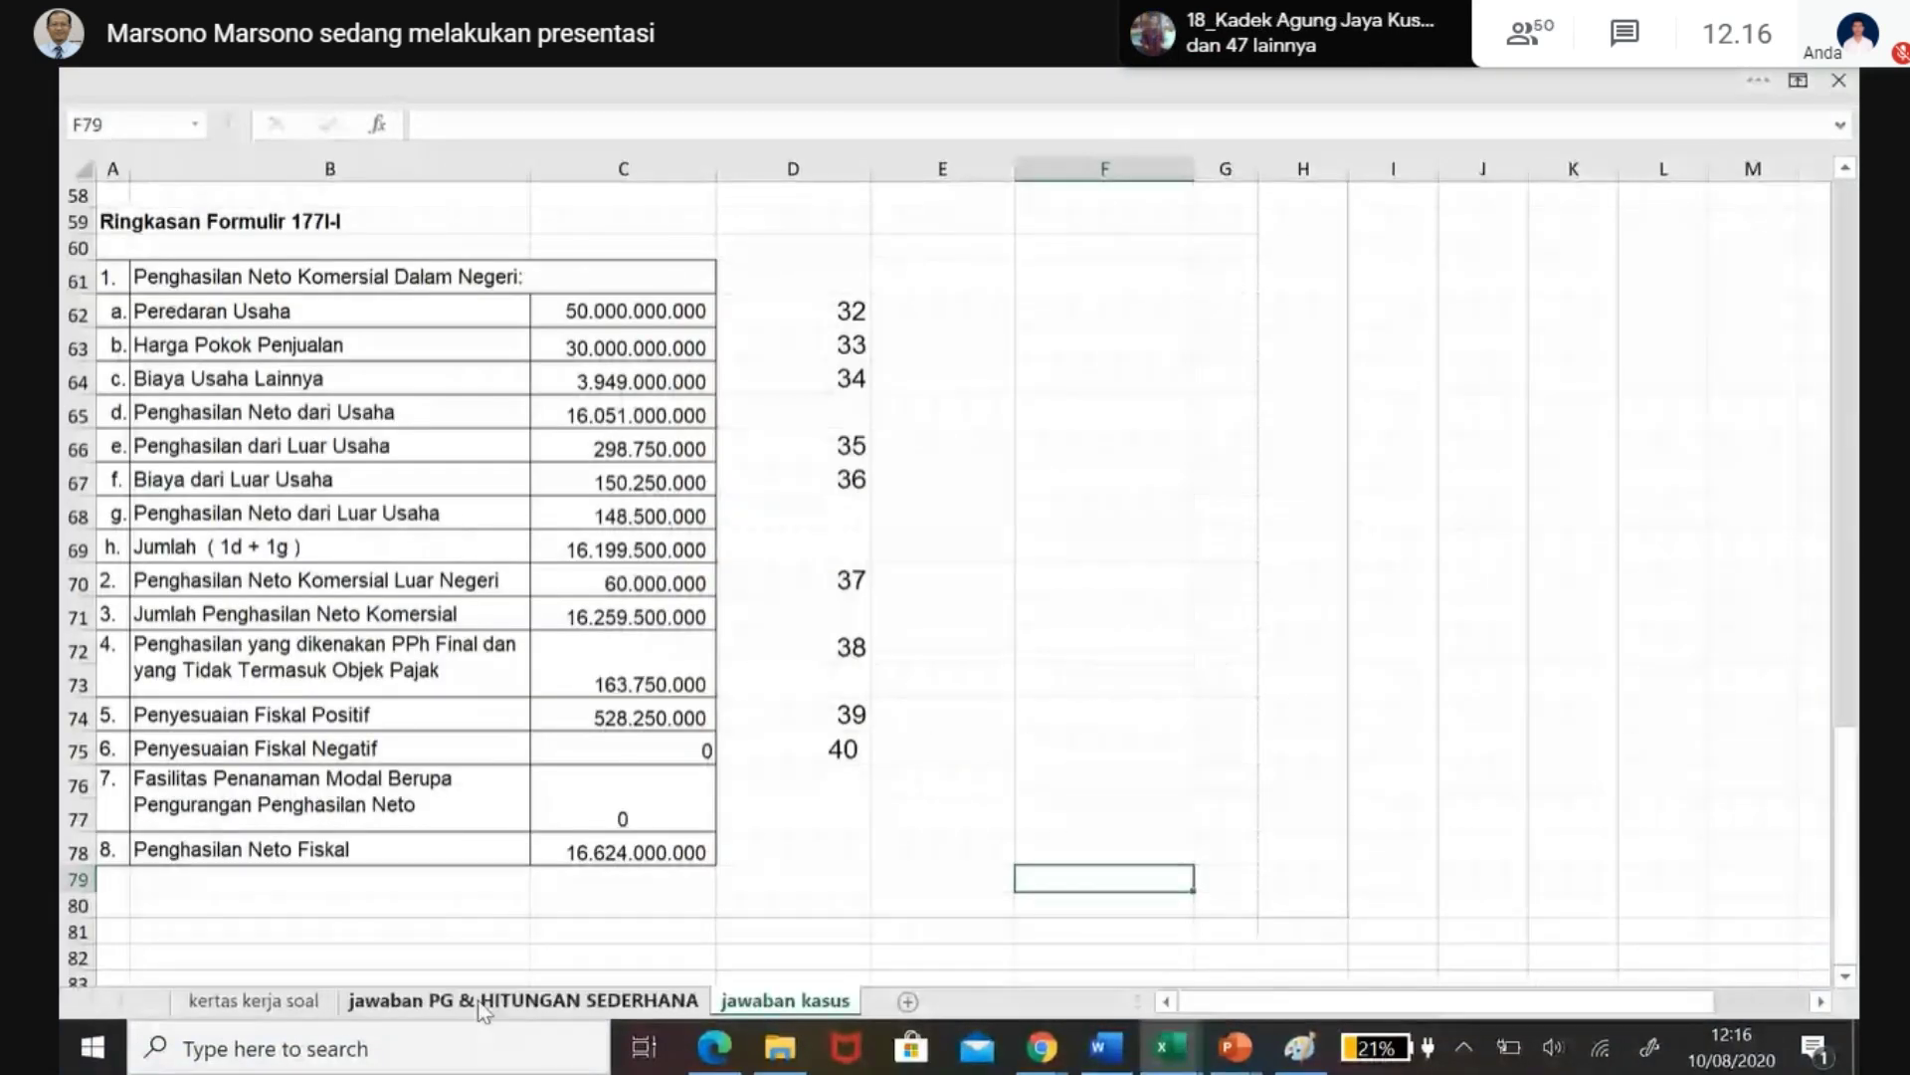
key(Up)
key(Up)
key(Up)
key(Up)
key(Up)
key(Up)
key(Up)
key(Up)
key(Up)
key(Up)
key(Up)
key(Up)
key(Up)
key(Up)
key(Up)
key(Up)
key(Up)
key(Up)
key(Up)
key(Up)
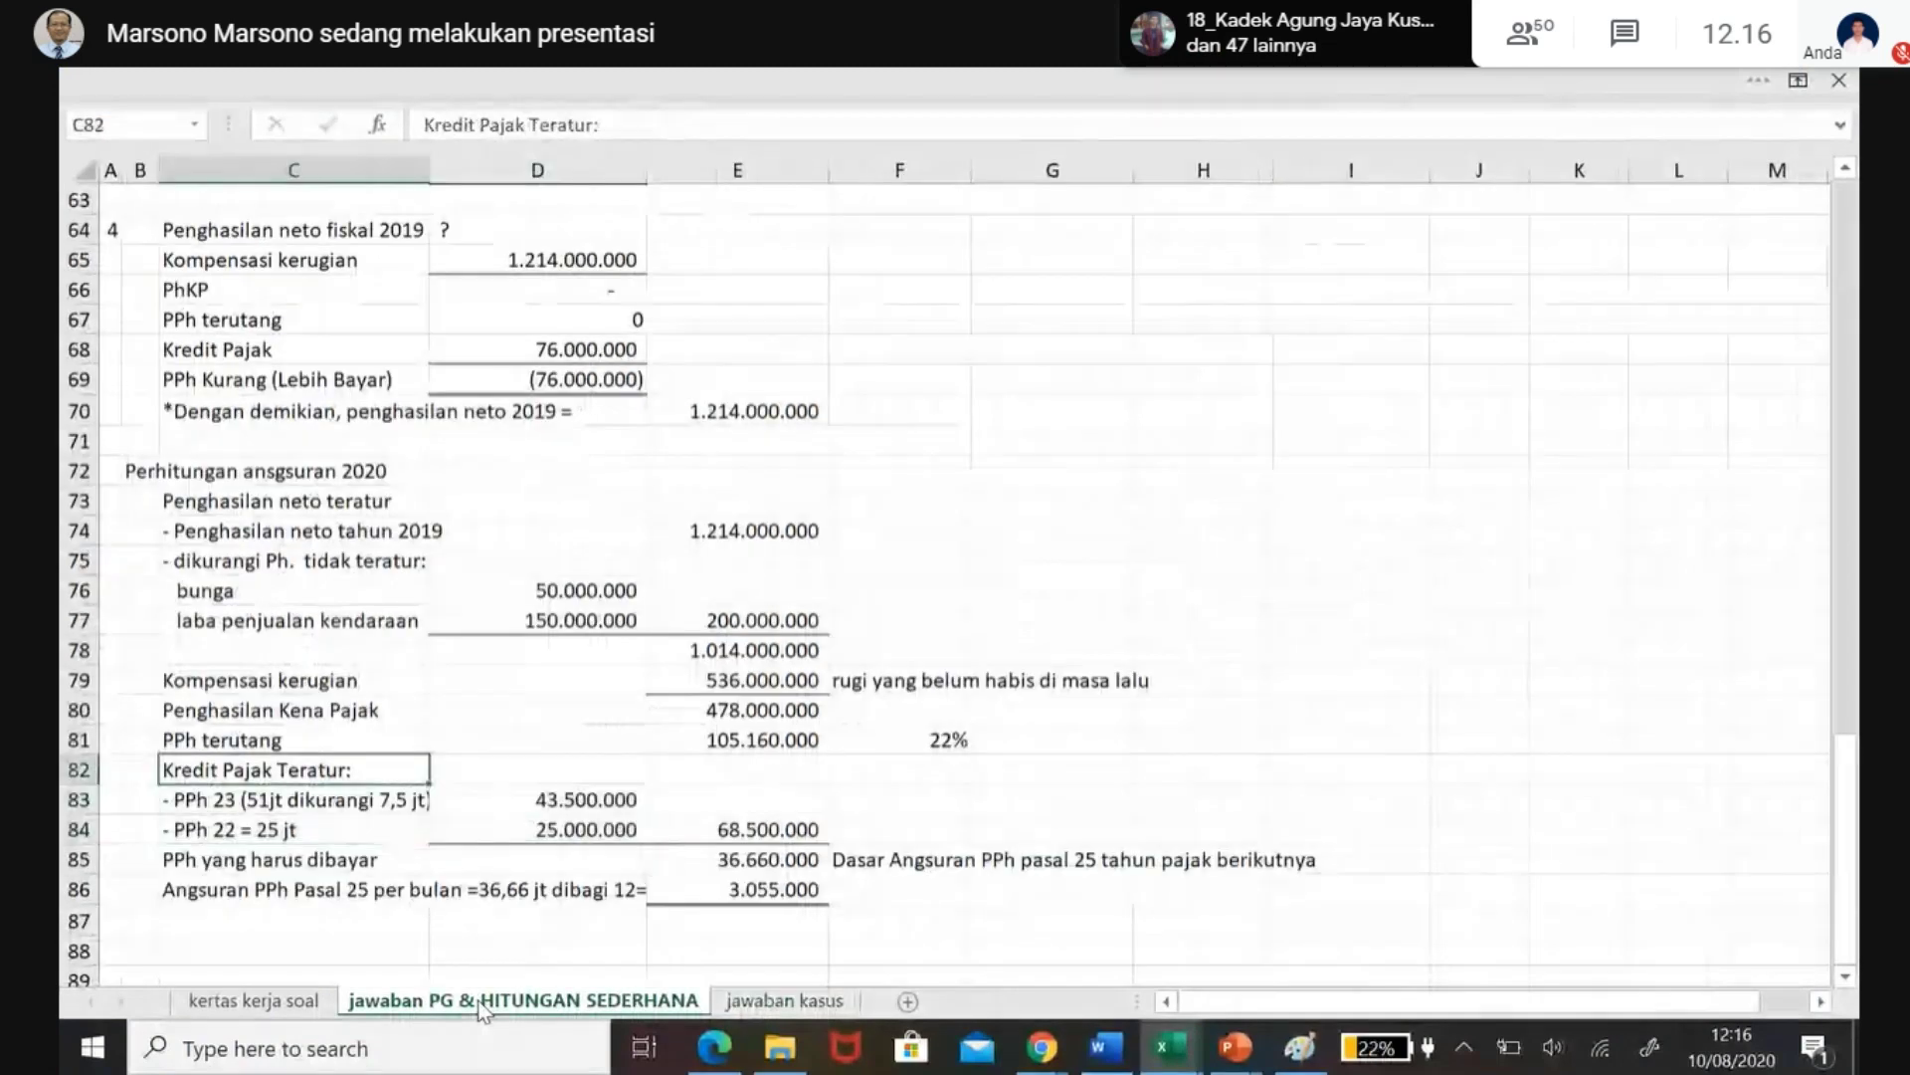
key(Up)
key(Up)
key(Up)
key(Up)
key(Up)
key(Up)
key(Up)
key(Up)
key(Up)
key(Up)
key(Up)
key(Up)
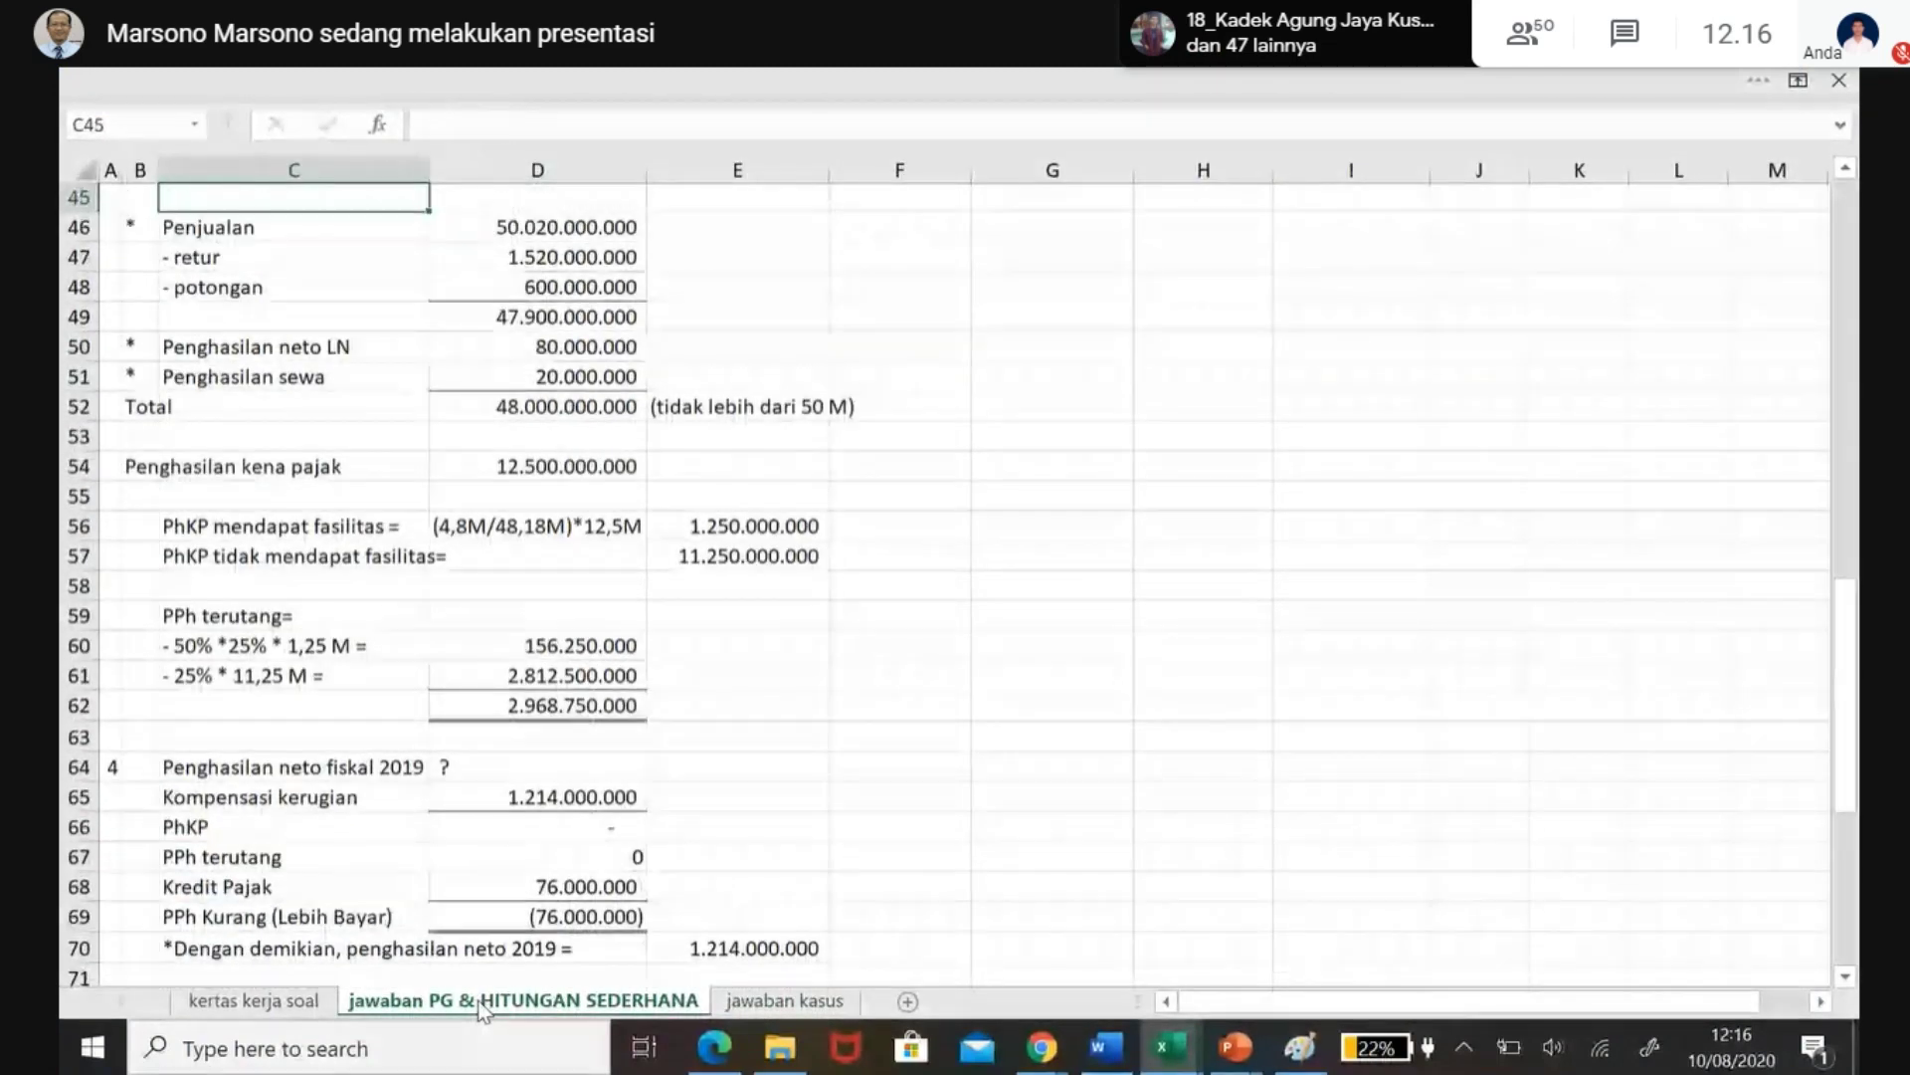
key(Up)
key(Up)
key(Up)
key(Up)
key(Up)
key(Up)
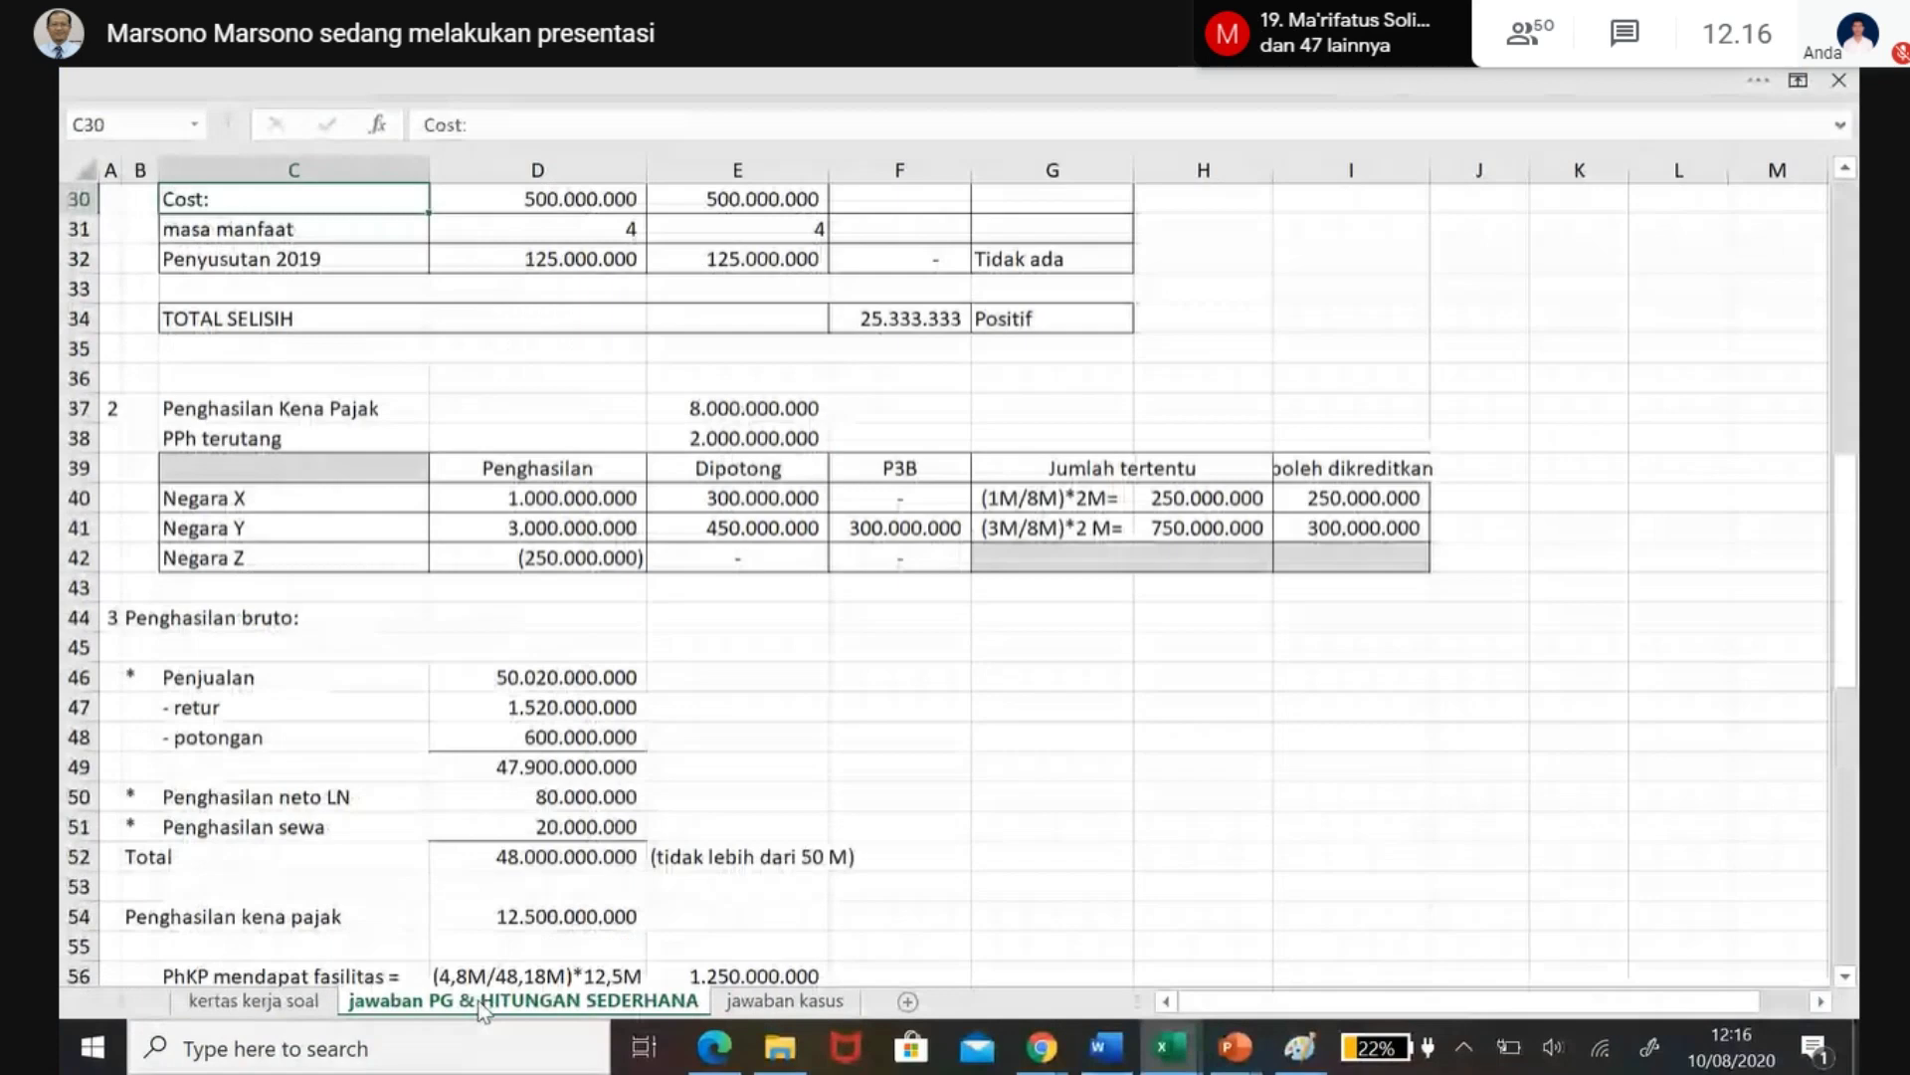
key(Up)
key(Up)
key(Up)
key(Up)
key(Up)
key(Up)
key(Up)
key(Up)
key(Up)
key(Up)
key(Up)
key(Up)
key(Up)
key(Up)
key(Up)
key(Up)
key(Up)
key(Up)
key(Up)
key(Up)
key(Up)
key(Up)
key(Up)
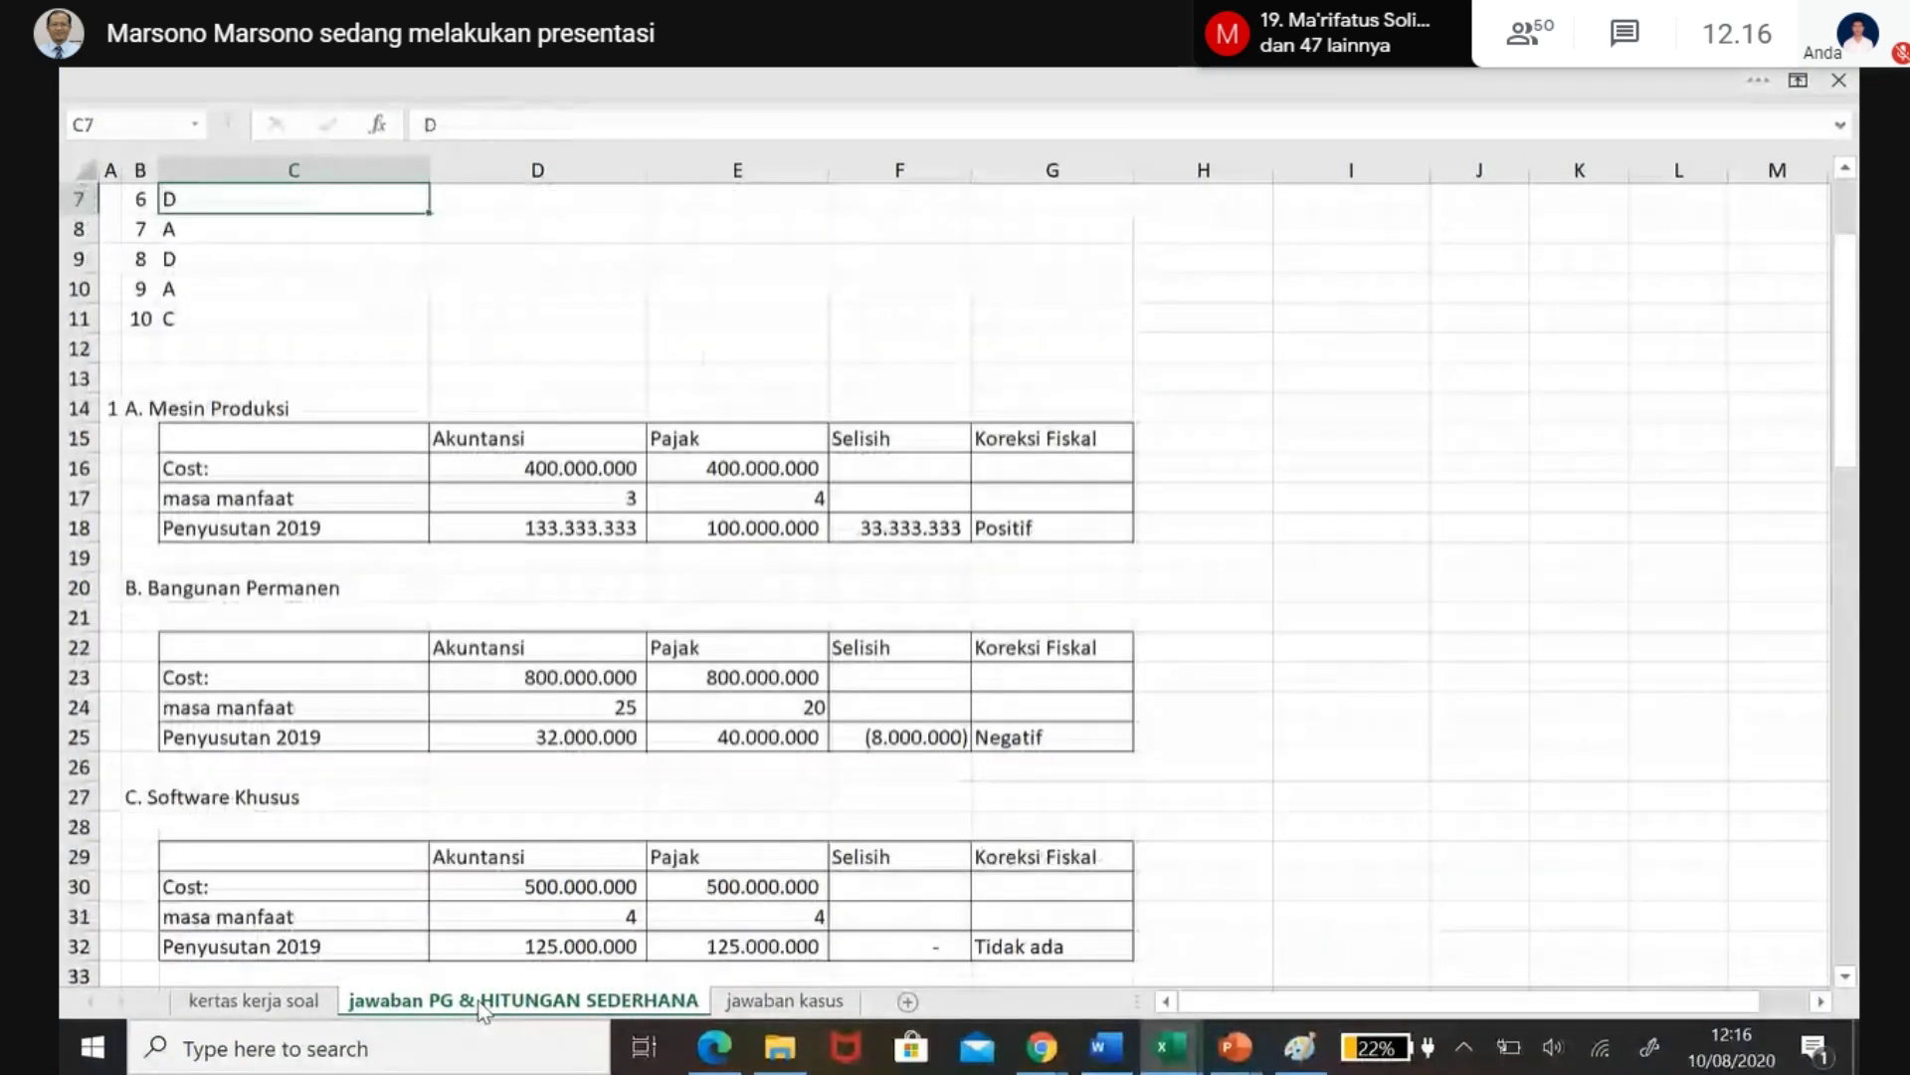
- Review the question 1 depreciation tables for Mesin Produksi, Bangunan Permanen and Software Khusus down to the TOTAL SELISIH row
key(Down)
key(Down)
key(Down)
key(Down)
key(Down)
key(Down)
key(Down)
key(Down)
key(Down)
key(Down)
key(Down)
key(Down)
key(Down)
key(Down)
key(Down)
key(Down)
key(Down)
key(Down)
key(Down)
key(Down)
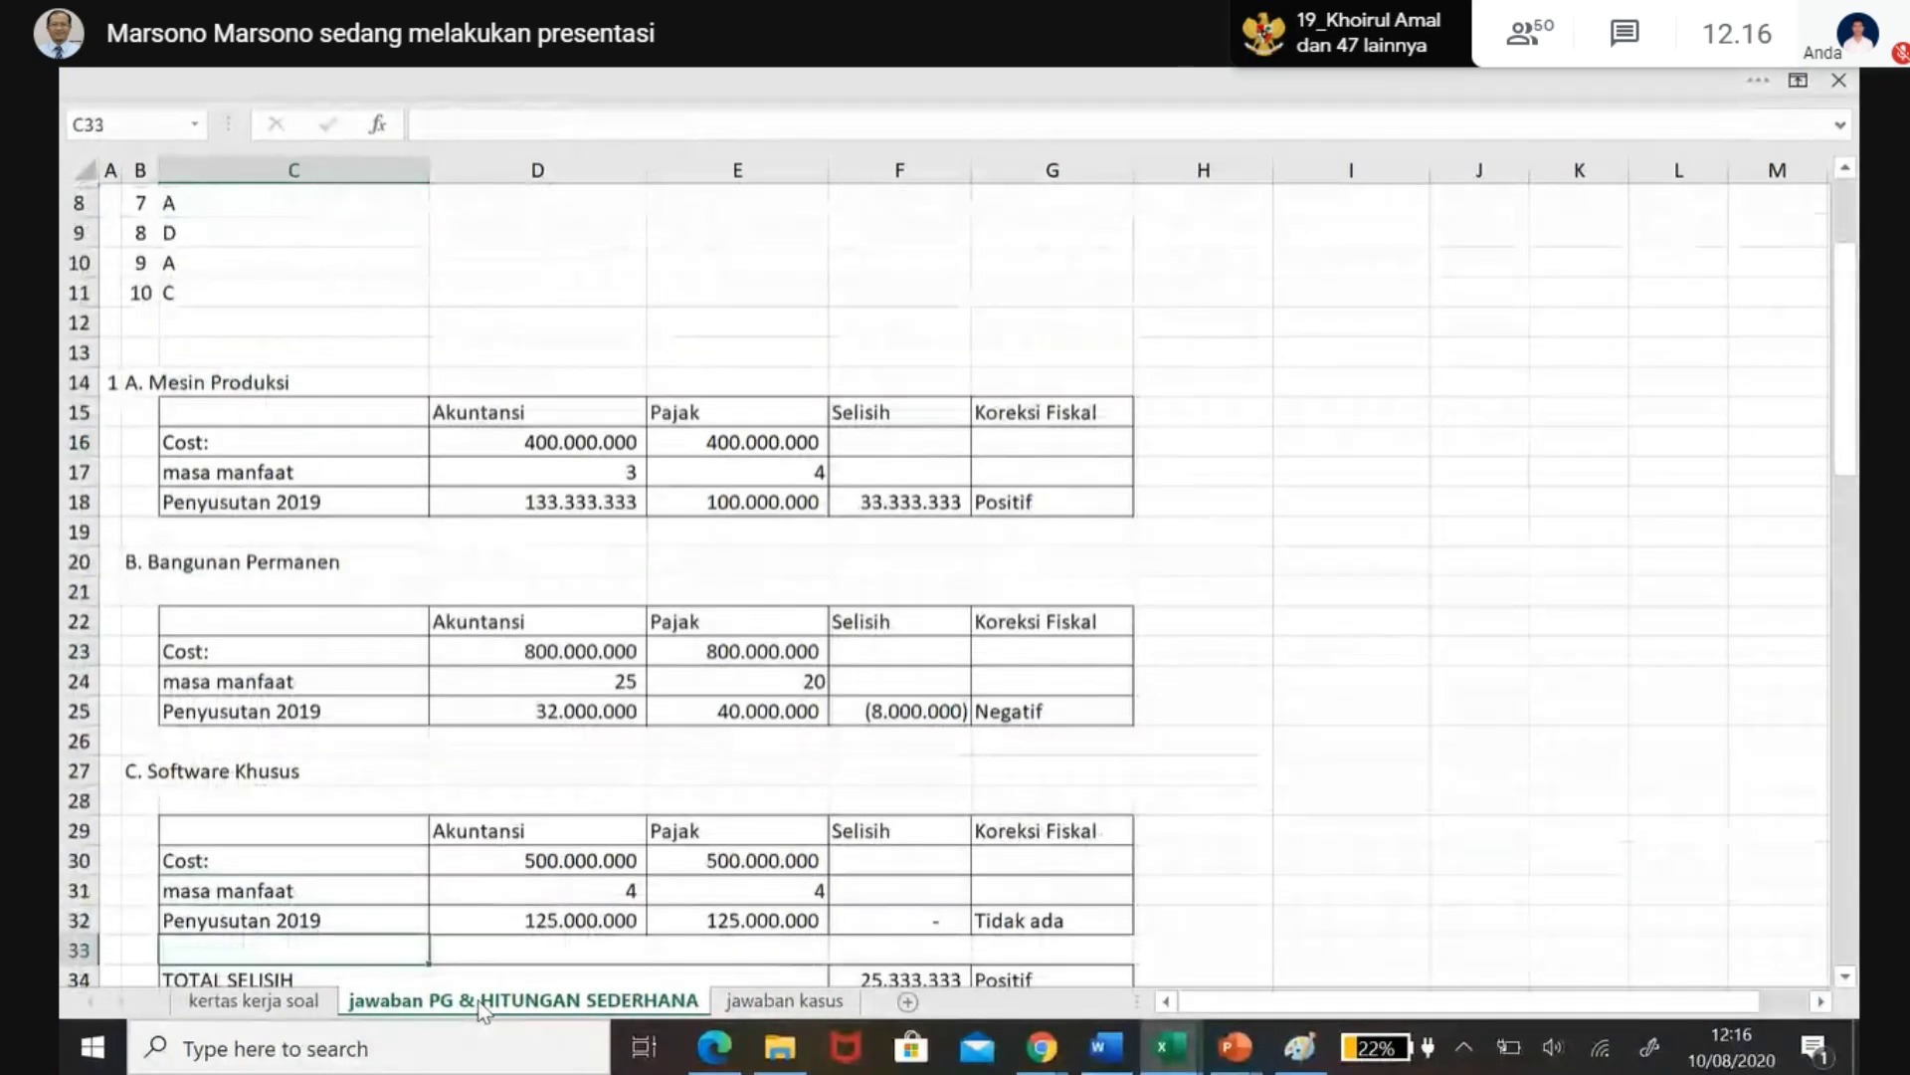
key(Down)
key(Down)
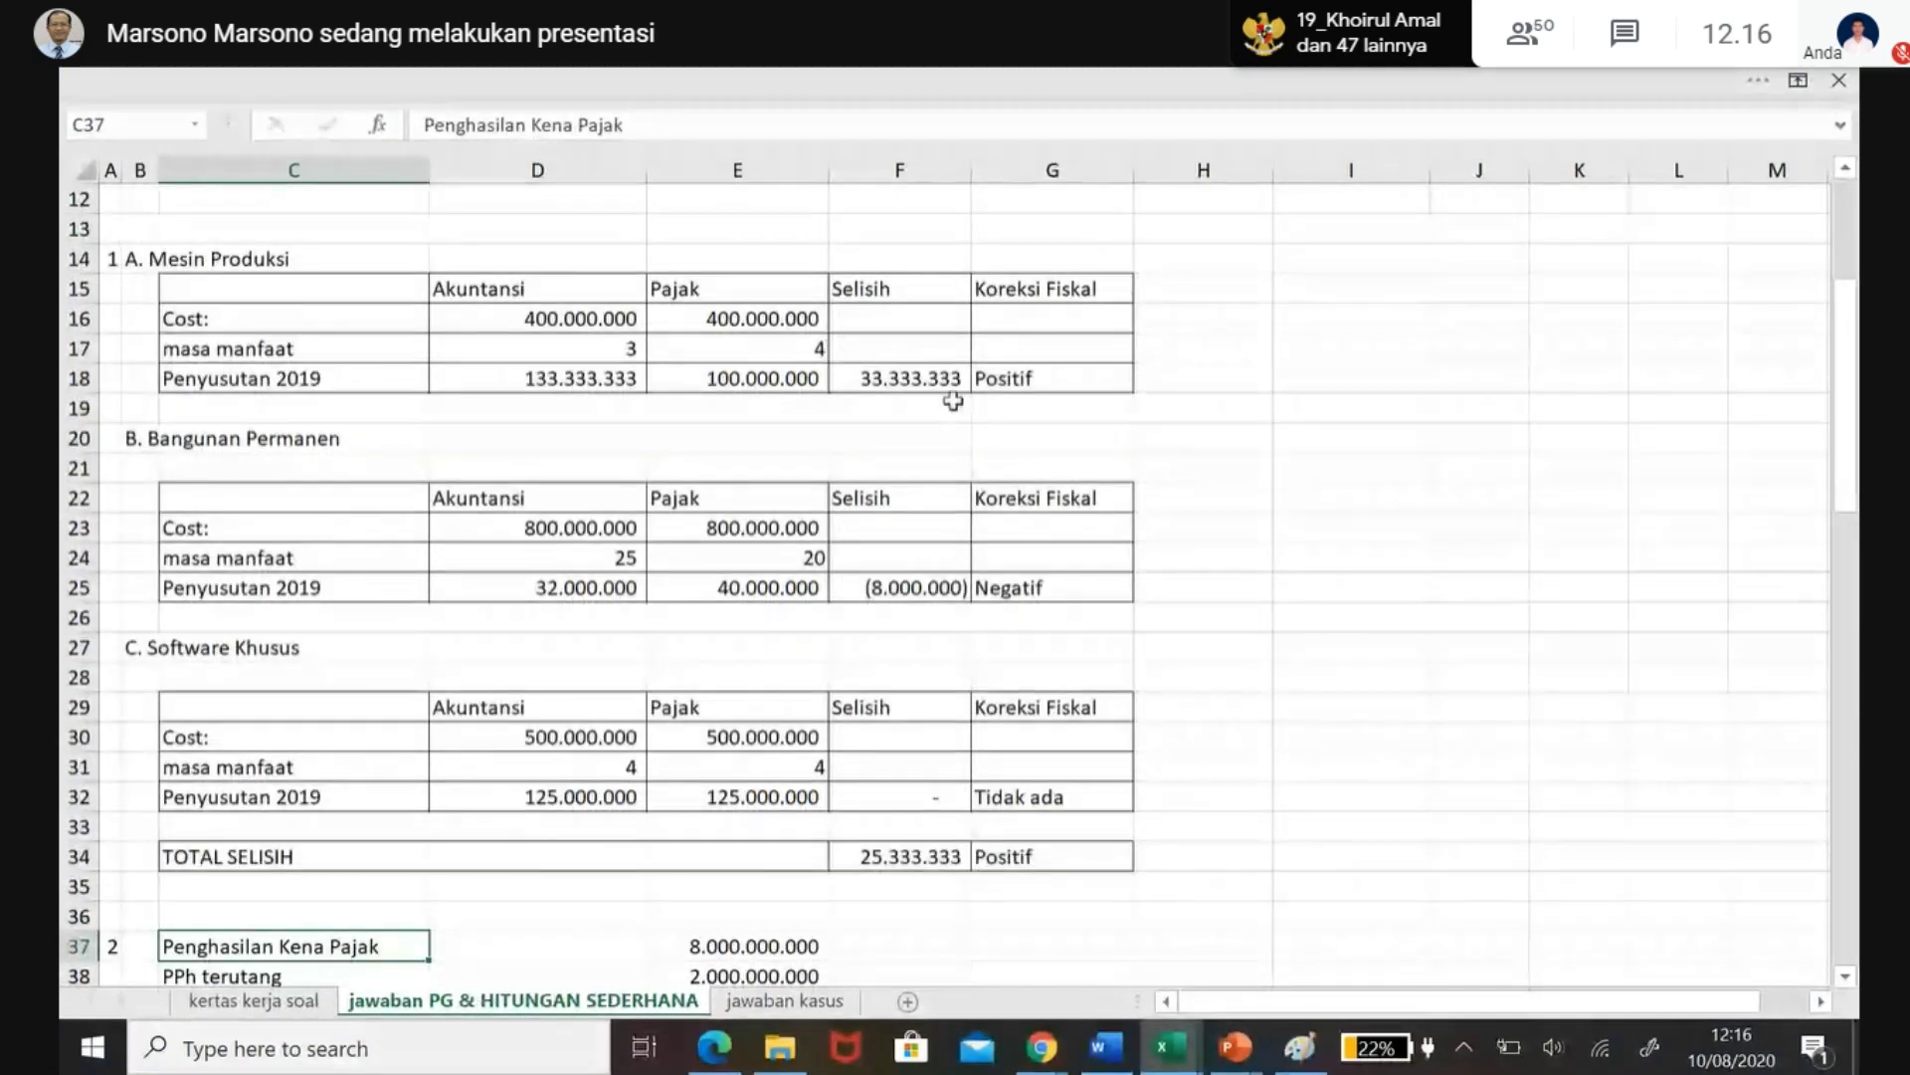
click(1213, 415)
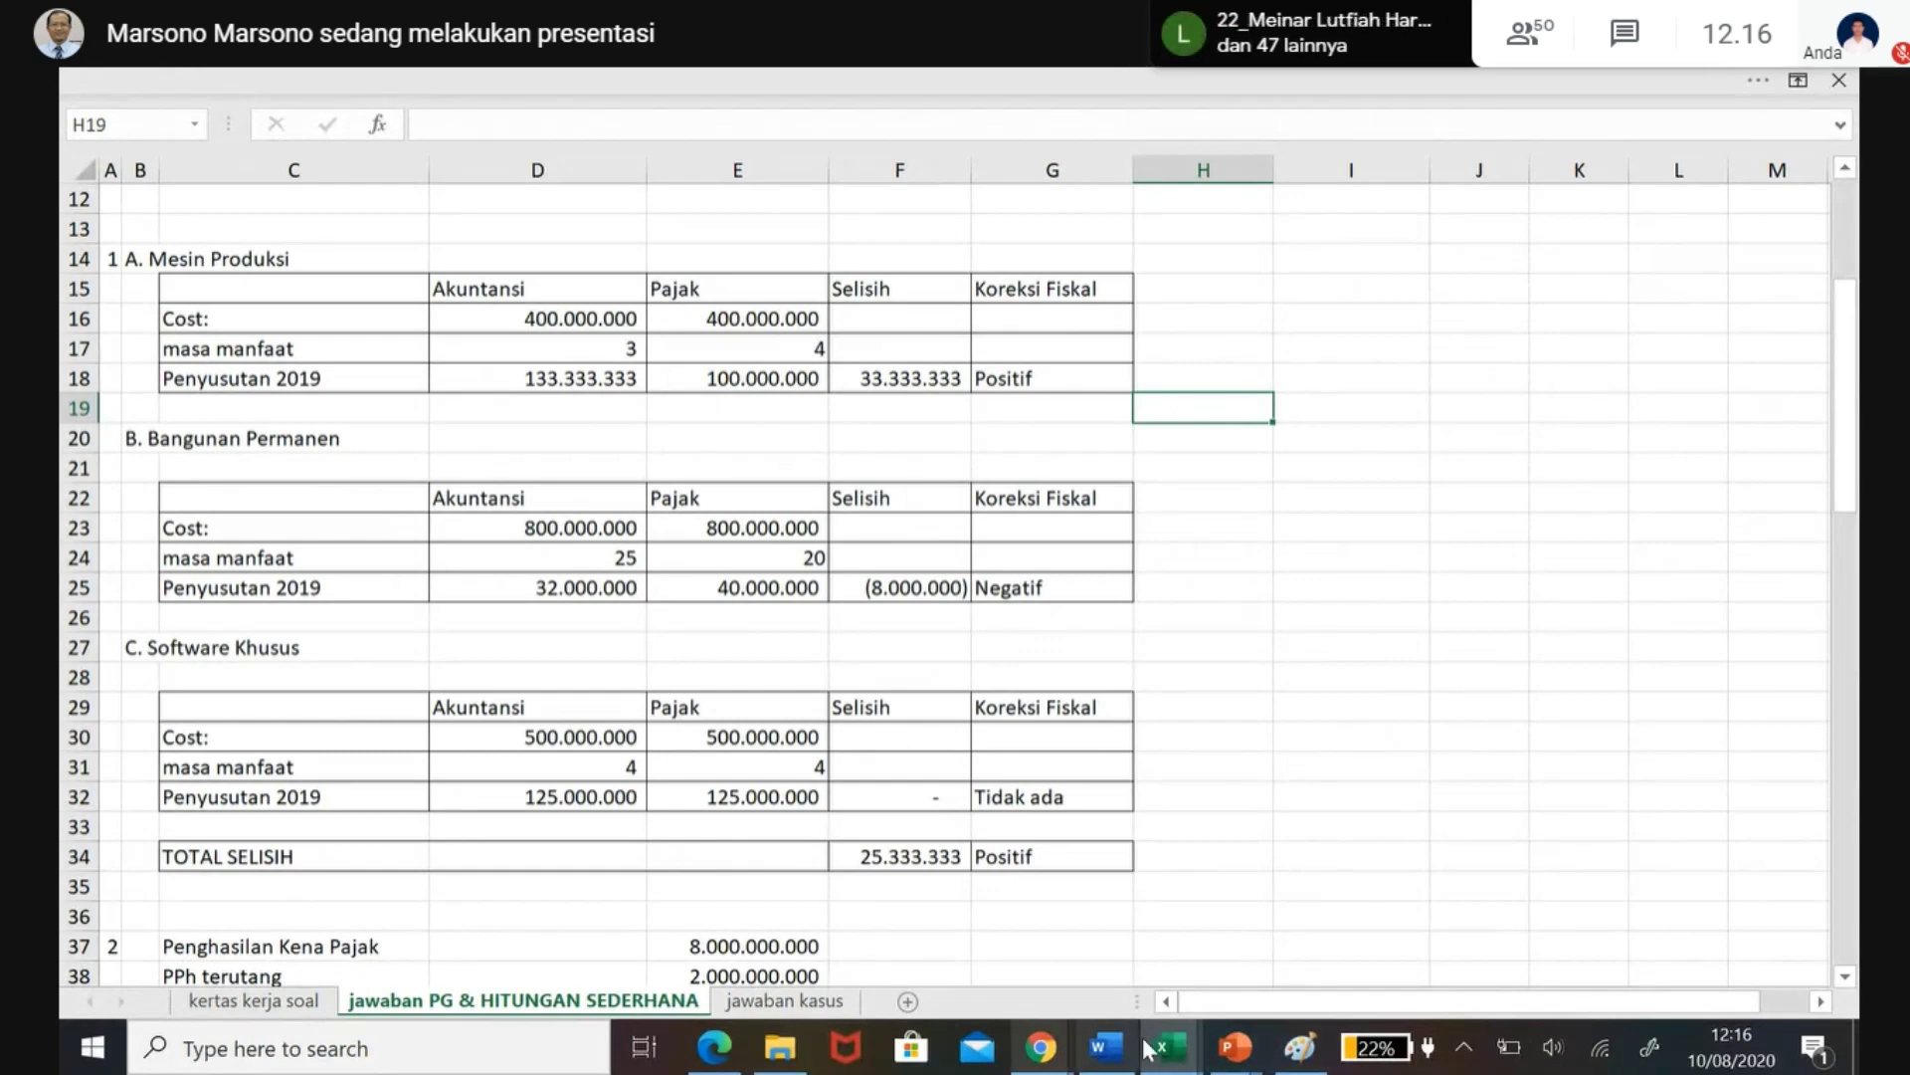
- Switch to the Latihan Tarif PowerPoint presentation and open slide 8
click(1234, 1047)
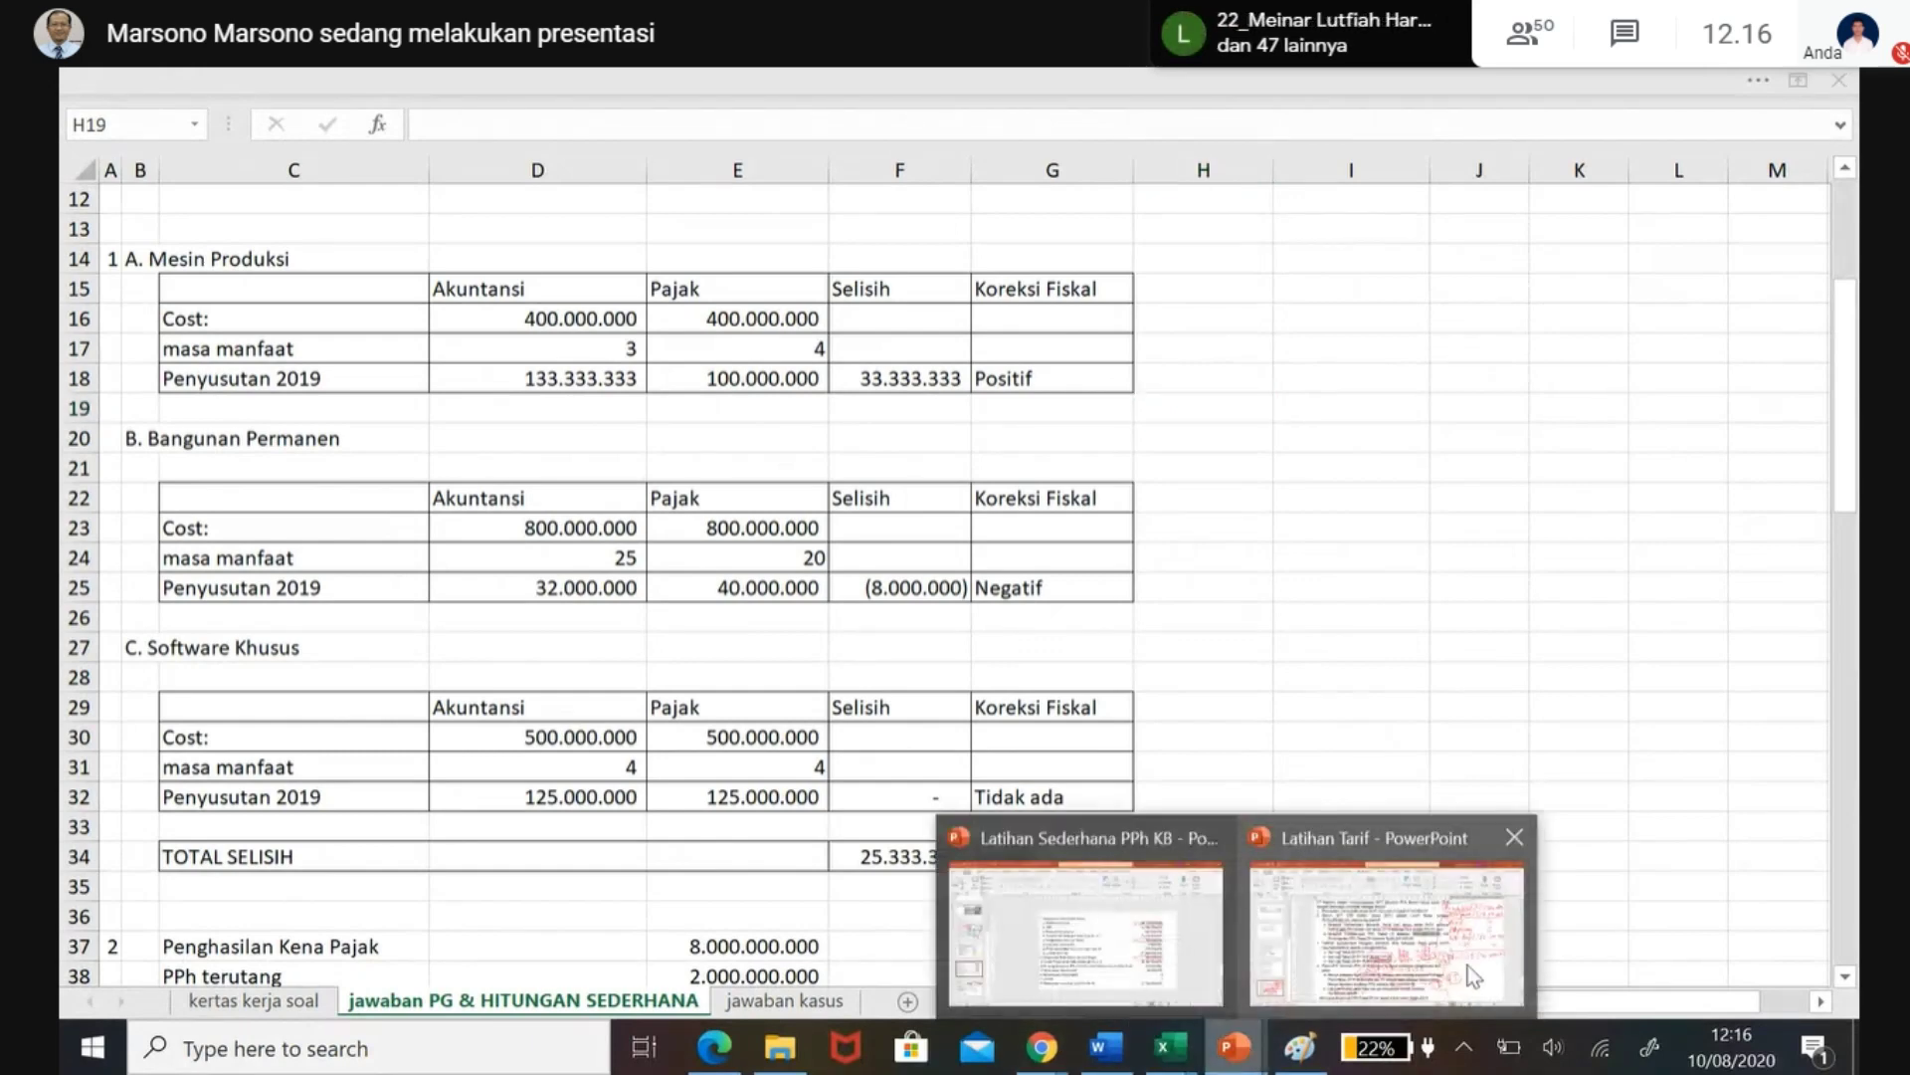
click(1398, 996)
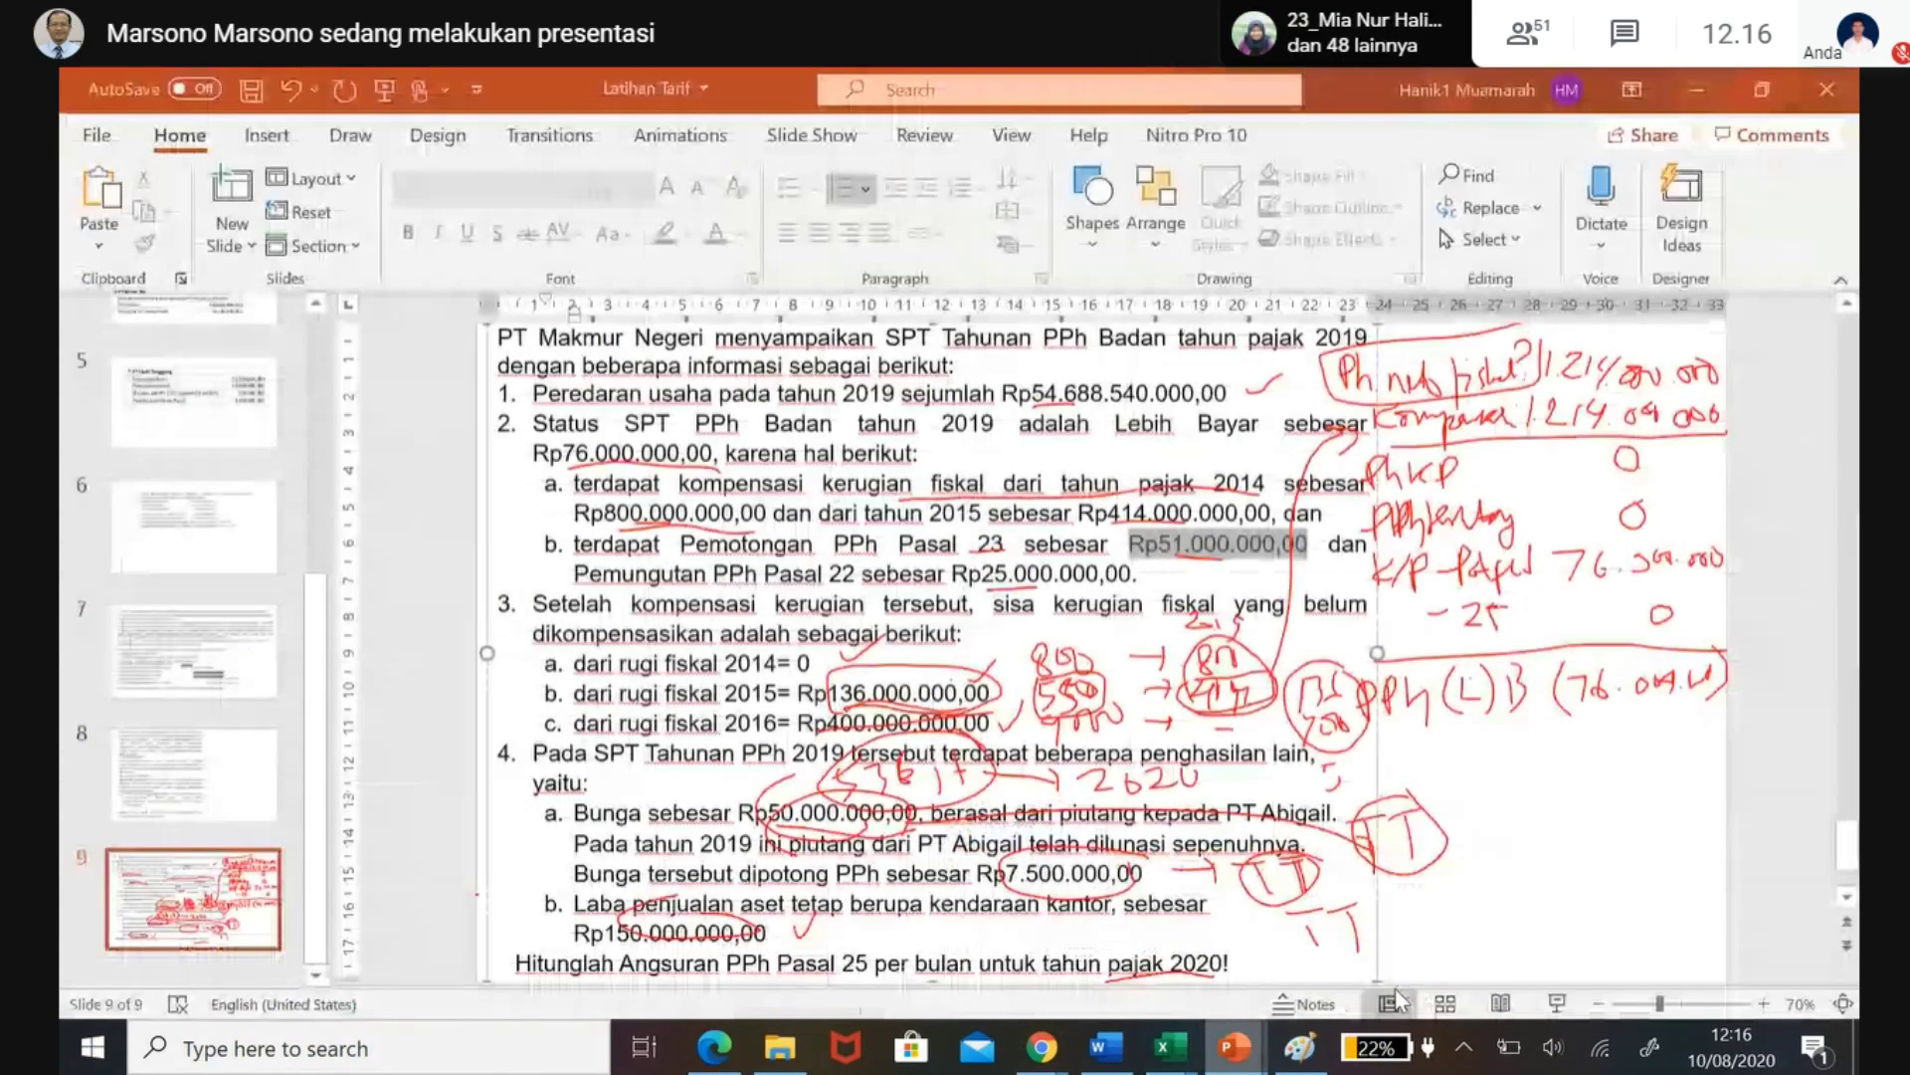
click(207, 789)
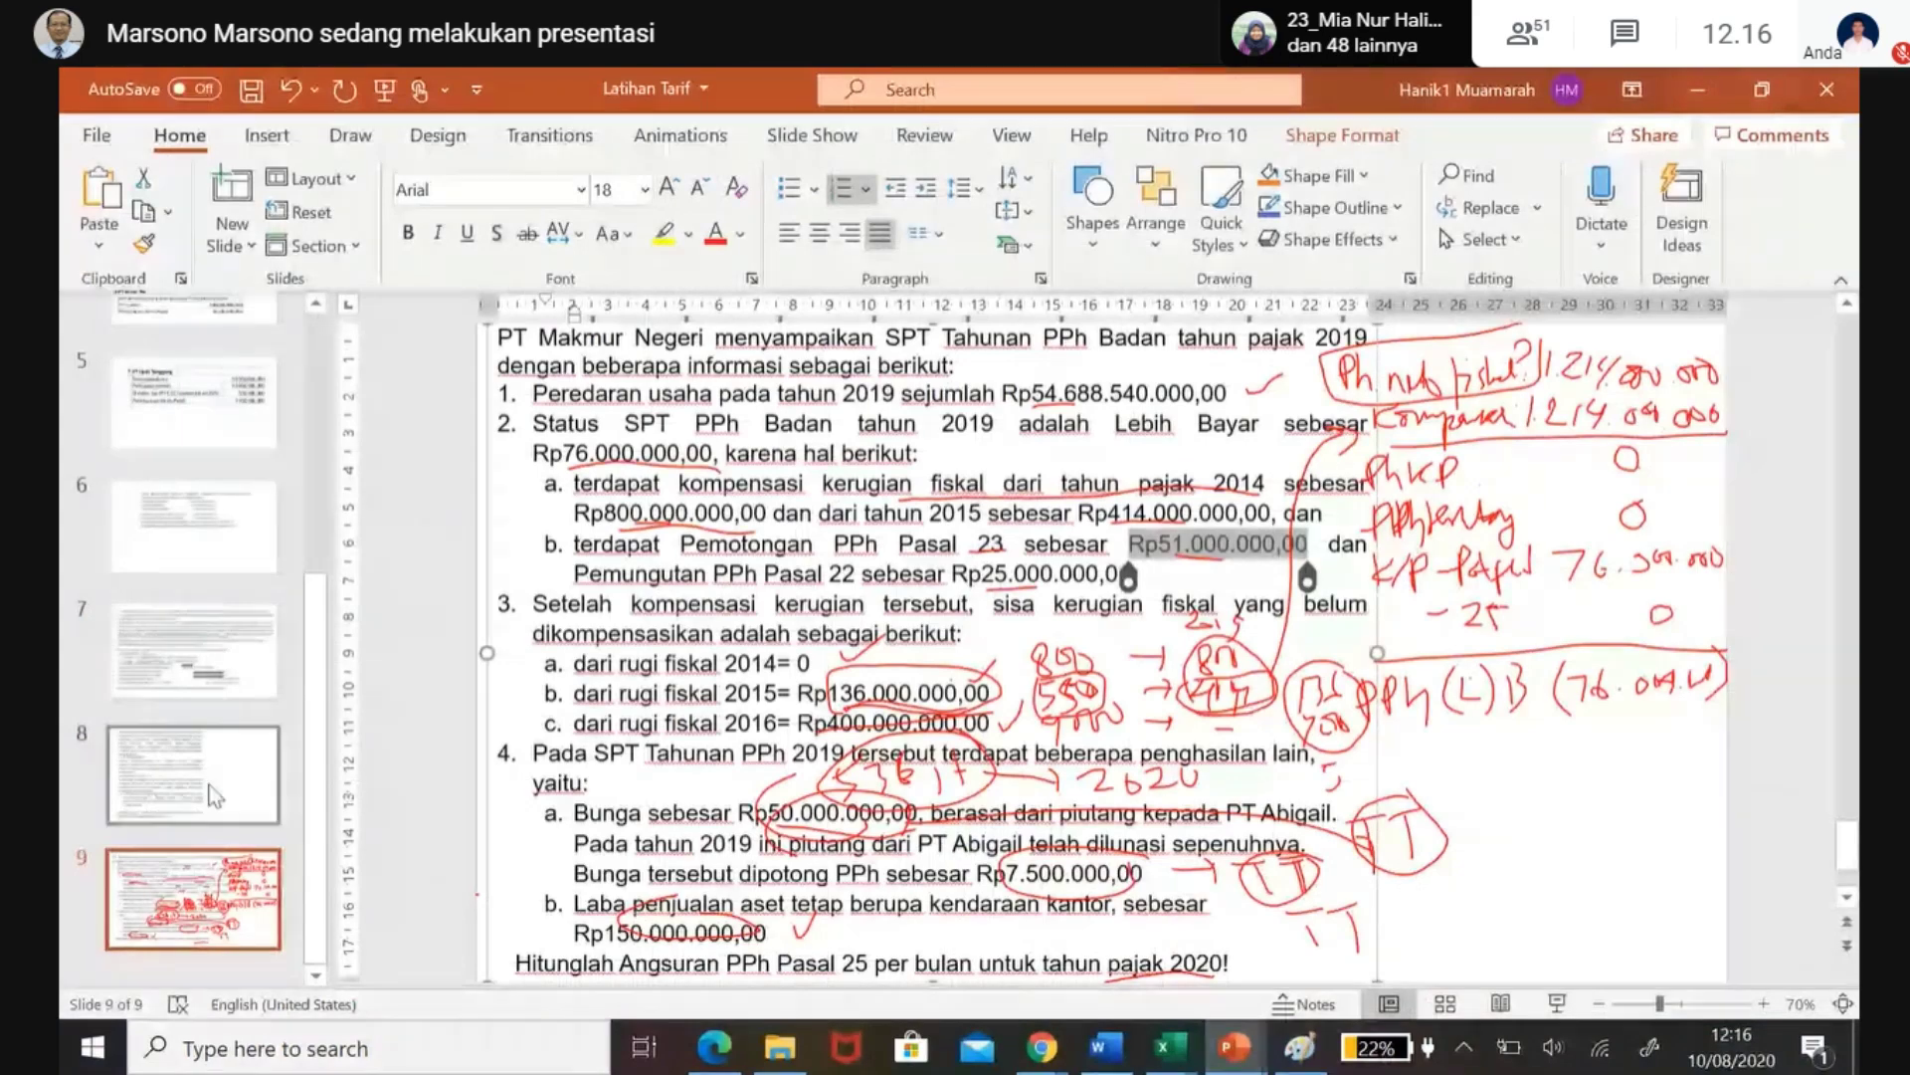